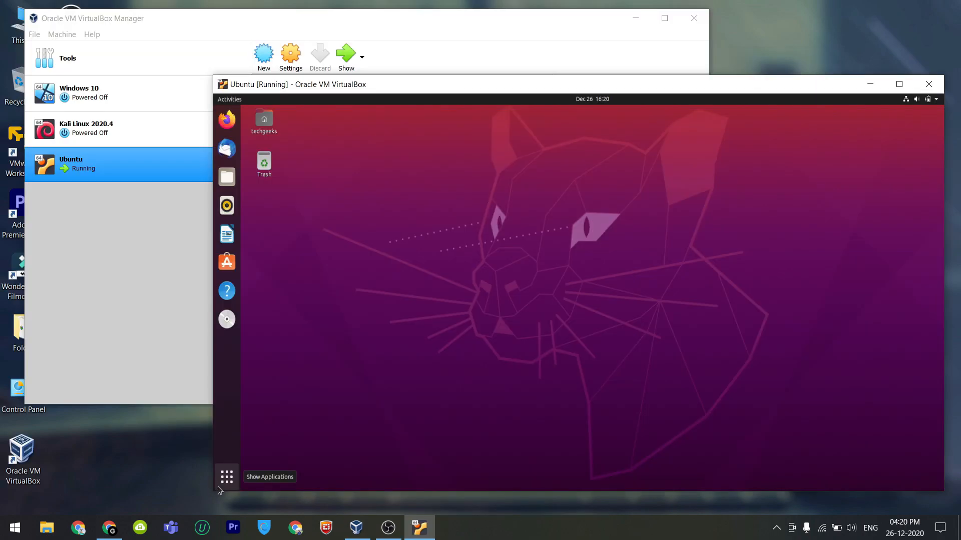
{"action": "left_click", "coordinate": [218, 486]}
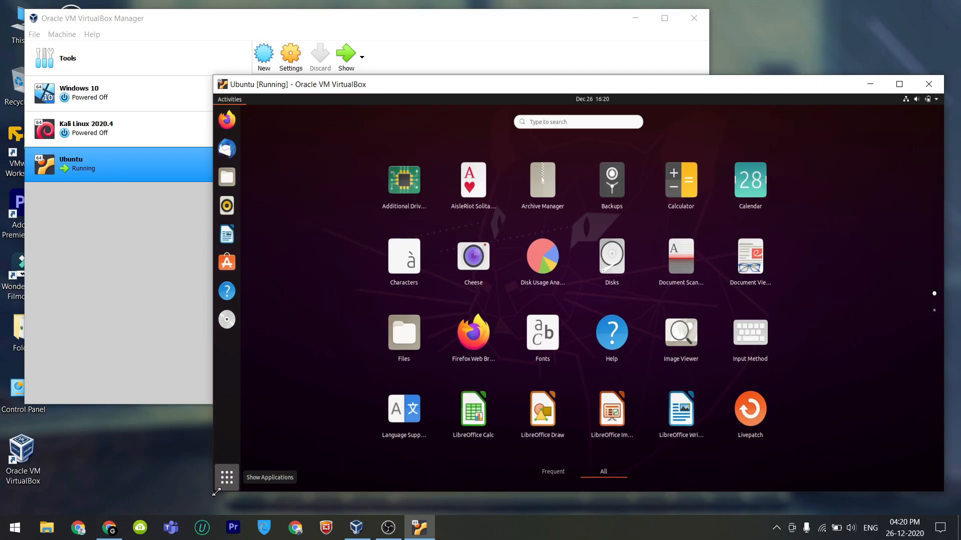
{"action": "left_click_drag", "start_coordinate": [214, 490], "coordinate": [248, 471]}
{"action": "left_click", "coordinate": [388, 325]}
{"action": "left_click_drag", "start_coordinate": [516, 97], "coordinate": [539, 162]}
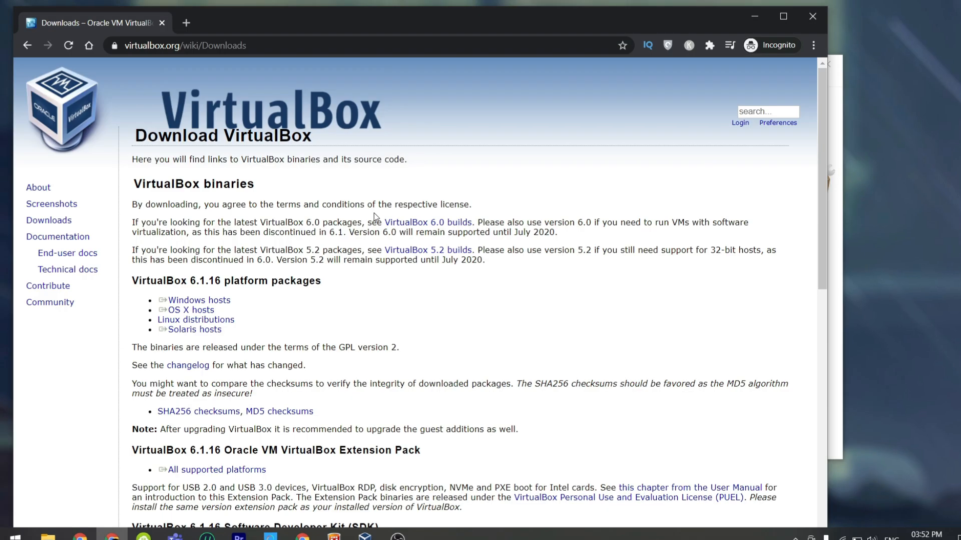
Locate the Windows hosts package for VirtualBox 6.1.16 on the VirtualBox downloads page
{"action": "scroll", "coordinate": [382, 219], "scroll_direction": "down", "scroll_amount": 3}
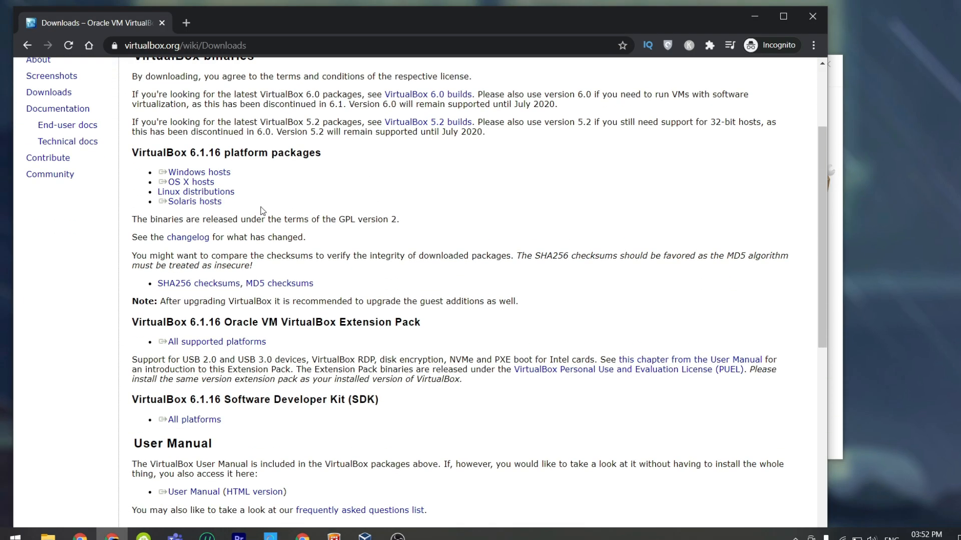
{"action": "triple_click", "coordinate": [255, 171]}
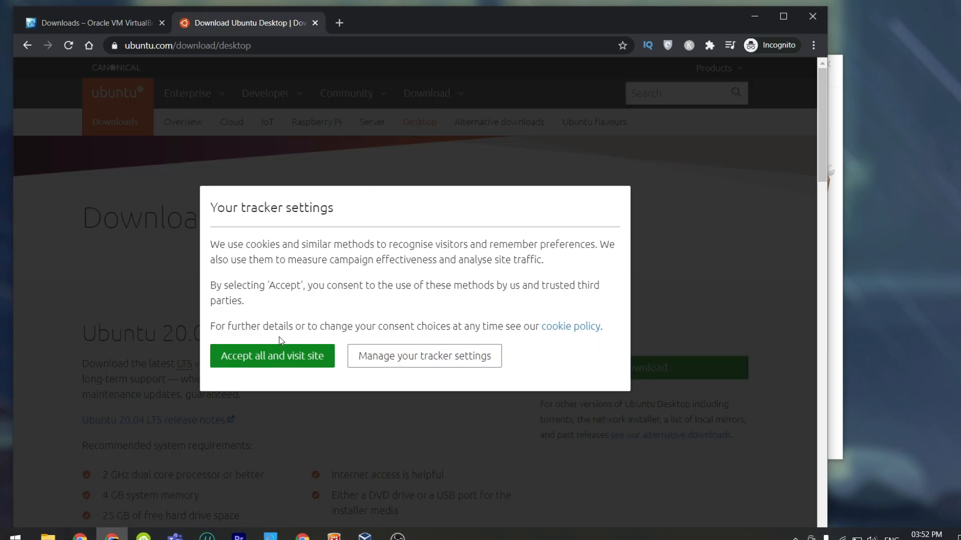
Accept all trackers on the Ubuntu desktop download page and download Ubuntu 20.04.1 LTS
{"action": "left_click", "coordinate": [283, 350]}
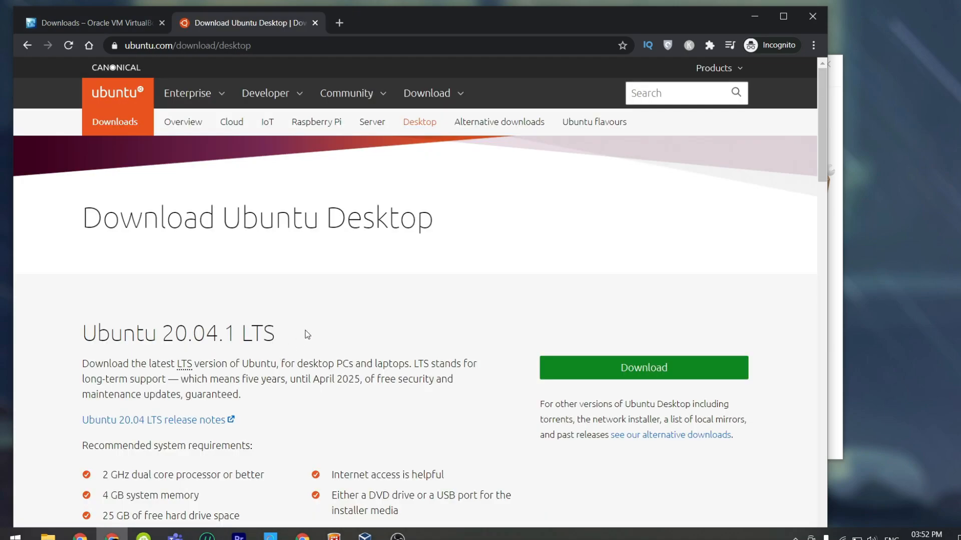
{"action": "scroll", "coordinate": [343, 272], "scroll_direction": "down", "scroll_amount": 4}
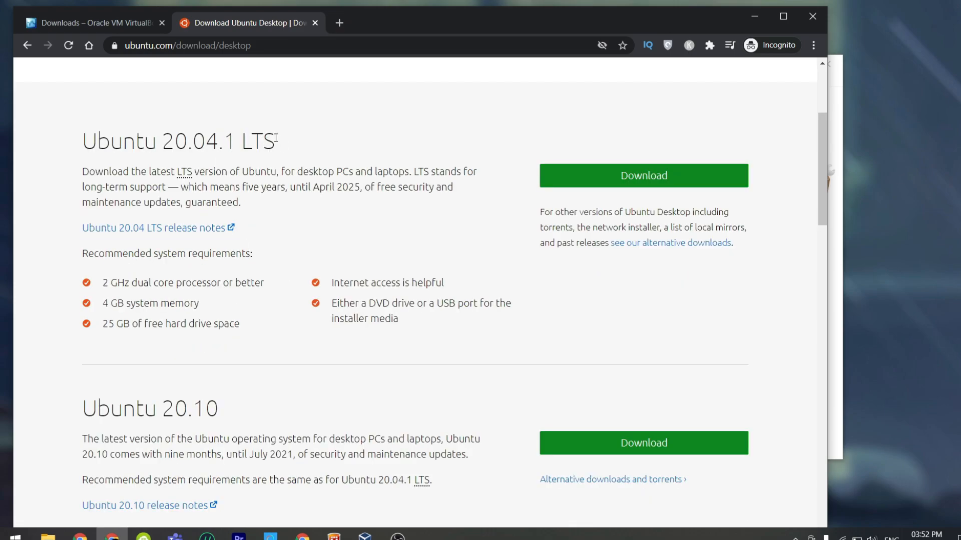
{"action": "left_click", "coordinate": [641, 179]}
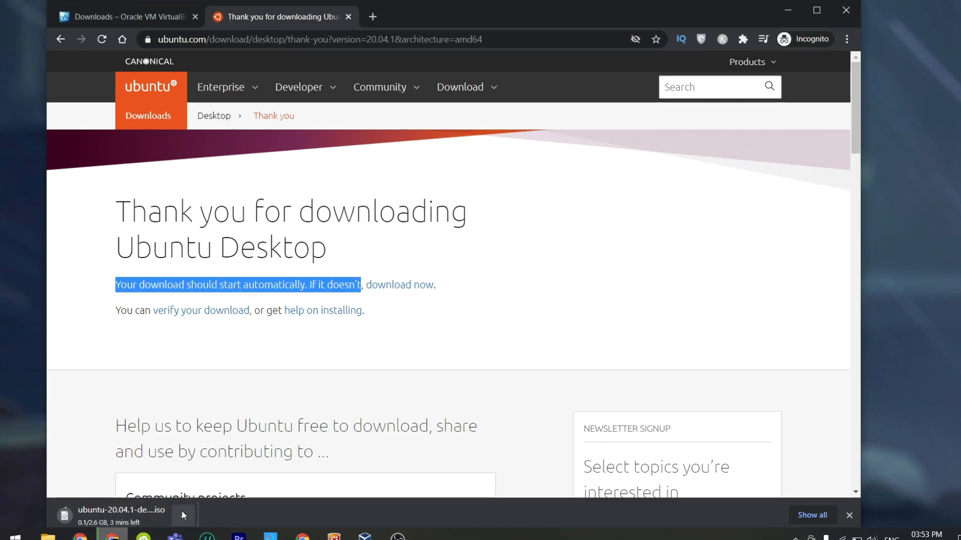
{"action": "left_click", "coordinate": [183, 516]}
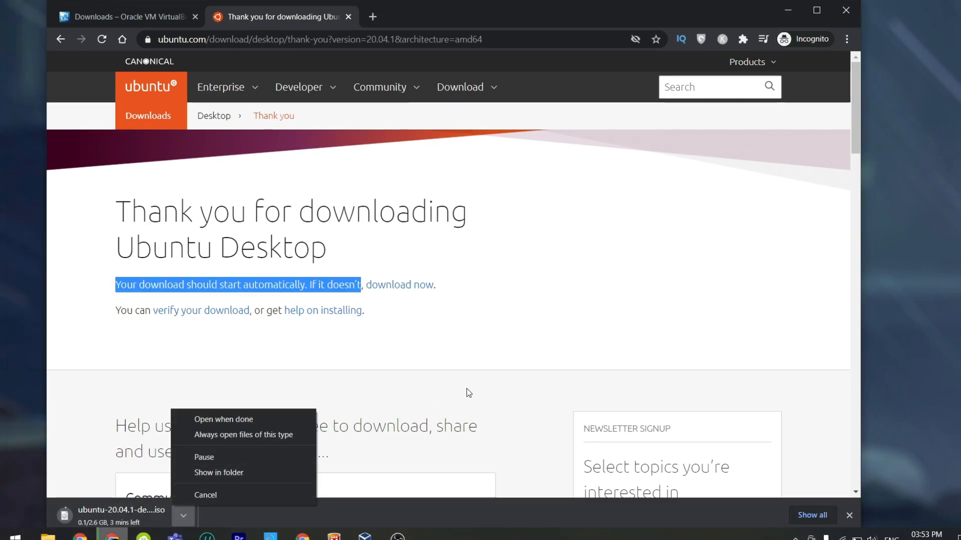
{"action": "left_click", "coordinate": [552, 332]}
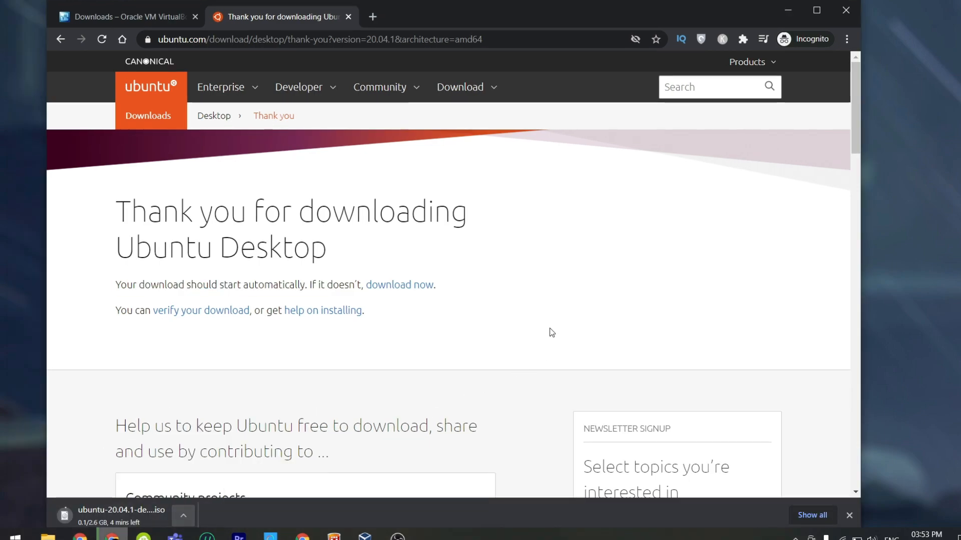
Minimise the browser and examine the properties of ubuntu-20.04.1-desktop-amd64.iso on the desktop
{"action": "left_click", "coordinate": [787, 10]}
{"action": "left_click_drag", "start_coordinate": [279, 22], "coordinate": [160, 166]}
{"action": "right_click", "coordinate": [210, 134]}
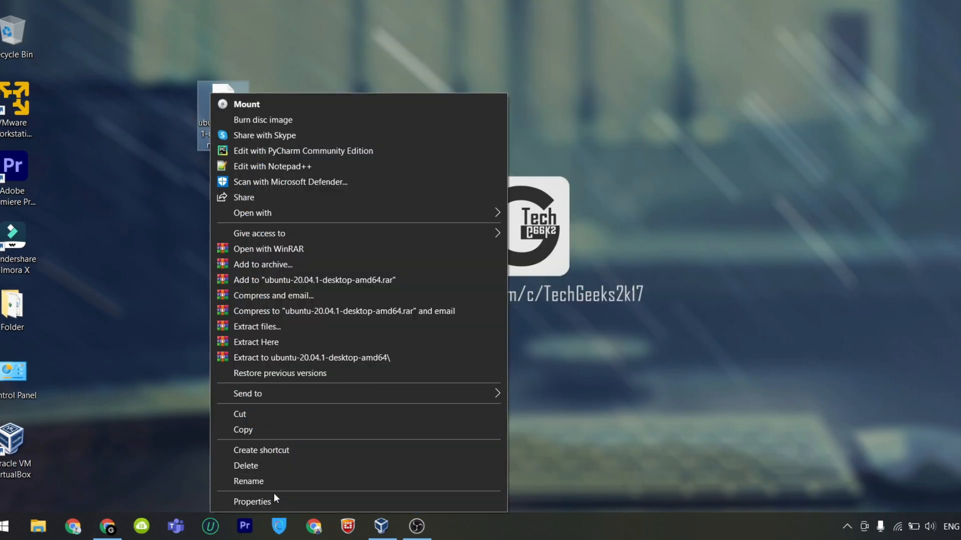
{"action": "left_click", "coordinate": [275, 500]}
{"action": "left_click", "coordinate": [335, 191]}
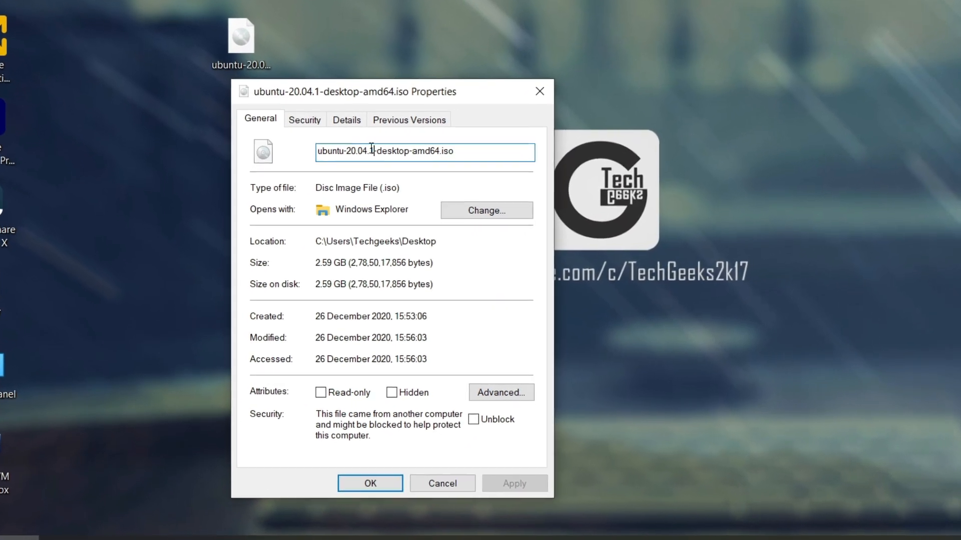
{"action": "left_click_drag", "start_coordinate": [373, 151], "coordinate": [317, 151]}
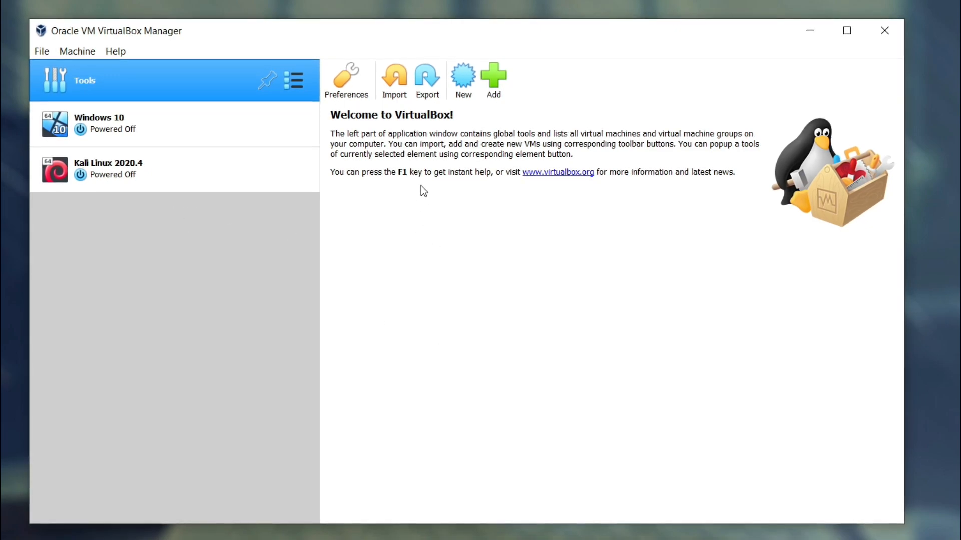
Start a new virtual machine in VirtualBox named Ubuntu, with type Linux and version Ubuntu (64-bit)
{"action": "left_click", "coordinate": [465, 77]}
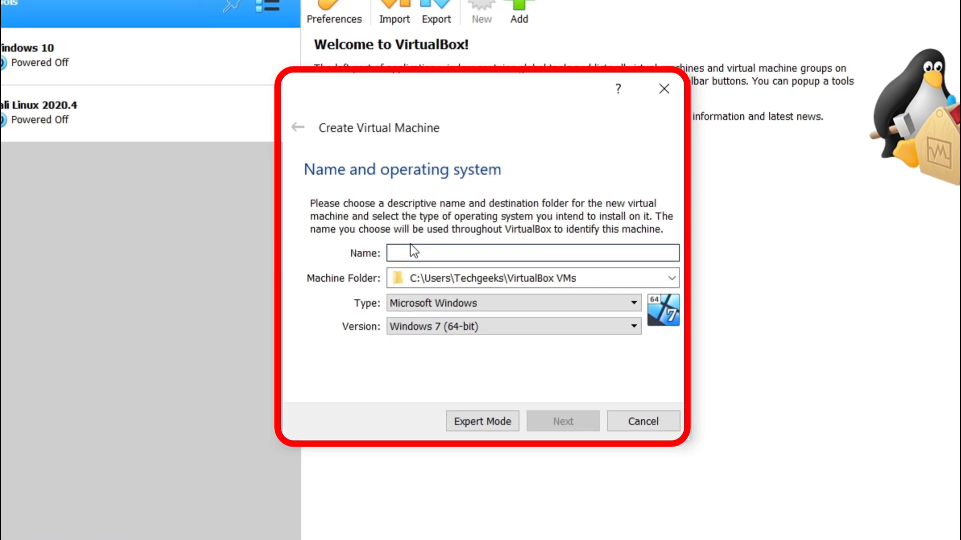
{"action": "type", "text": "Ubuntu"}
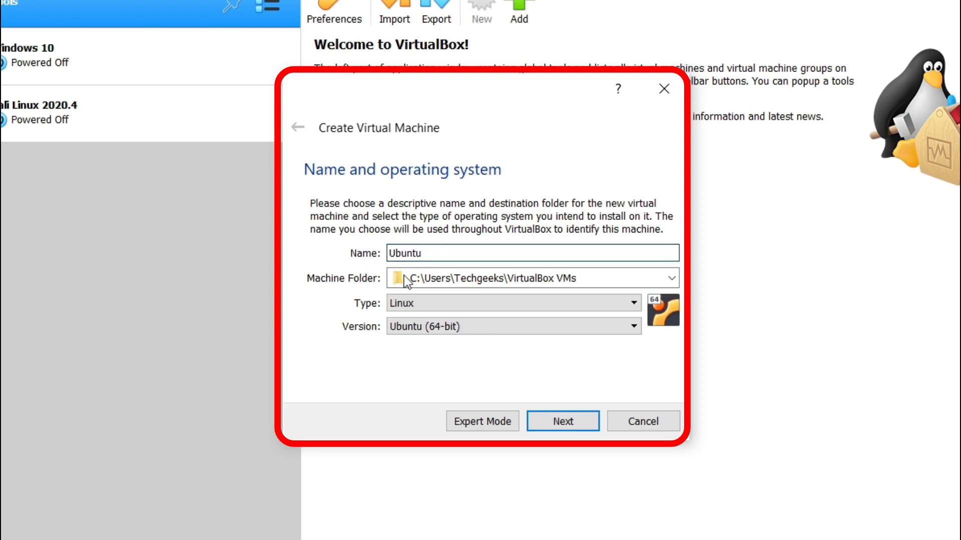
{"action": "left_click", "coordinate": [584, 308]}
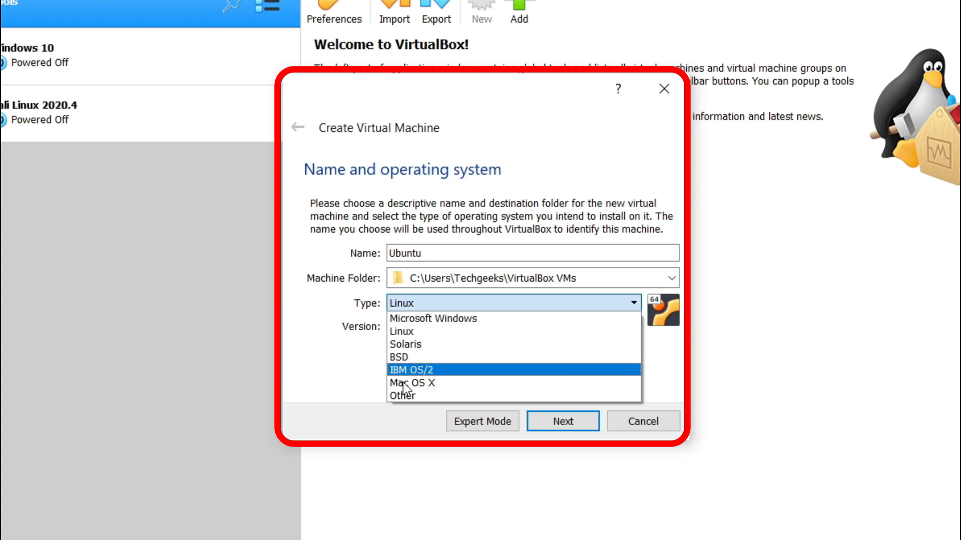
{"action": "left_click", "coordinate": [403, 332]}
{"action": "left_click", "coordinate": [470, 328]}
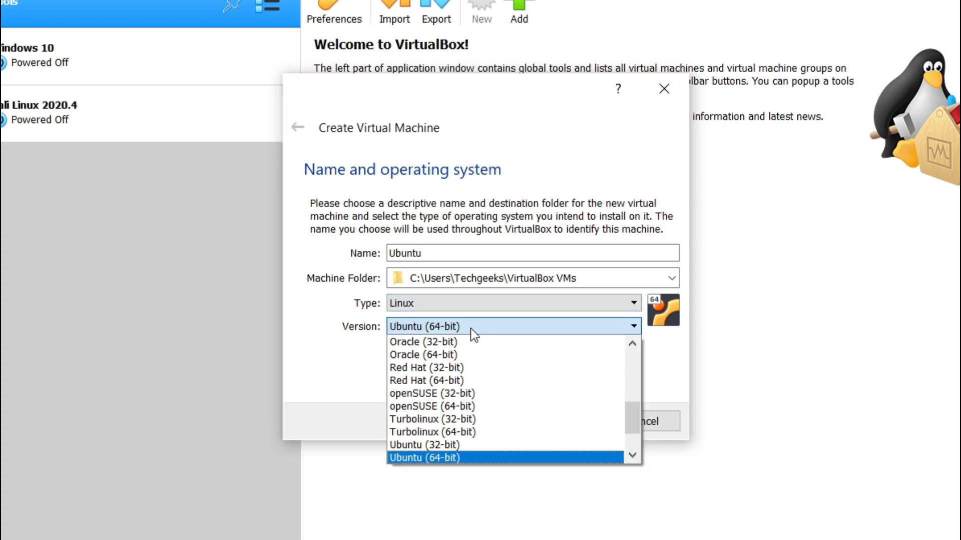
{"action": "left_click", "coordinate": [430, 459]}
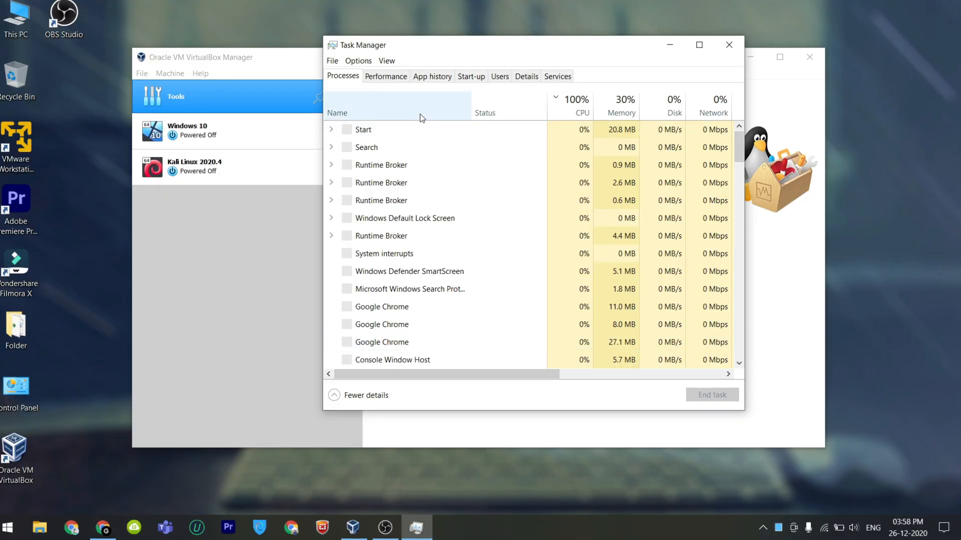
Check the virtualisation status in Task Manager's CPU performance details
{"action": "left_click", "coordinate": [383, 78]}
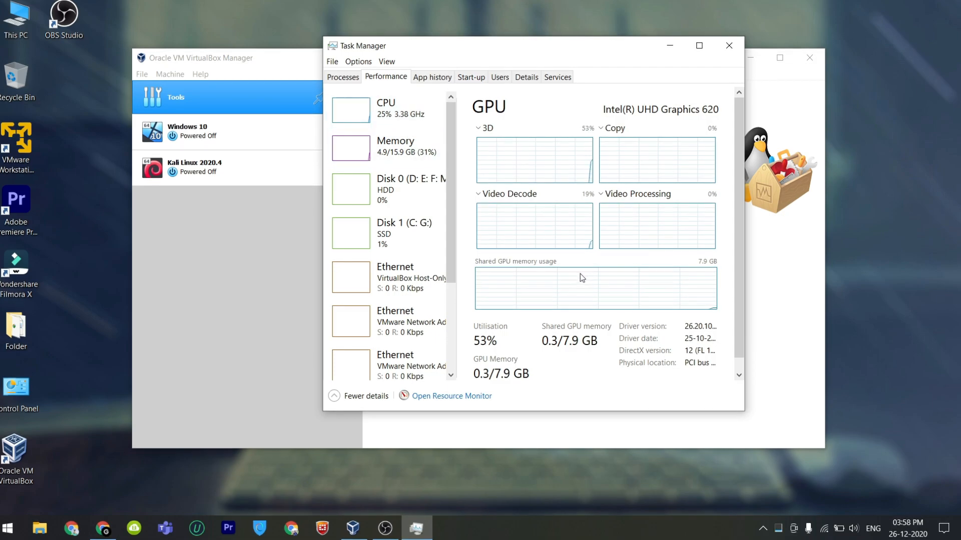
{"action": "left_click", "coordinate": [406, 120]}
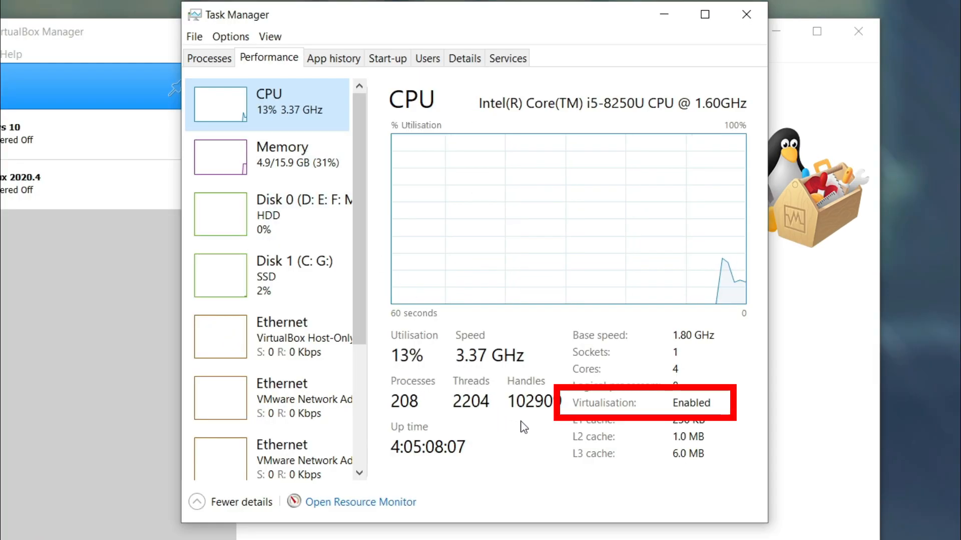
{"action": "left_click", "coordinate": [692, 403]}
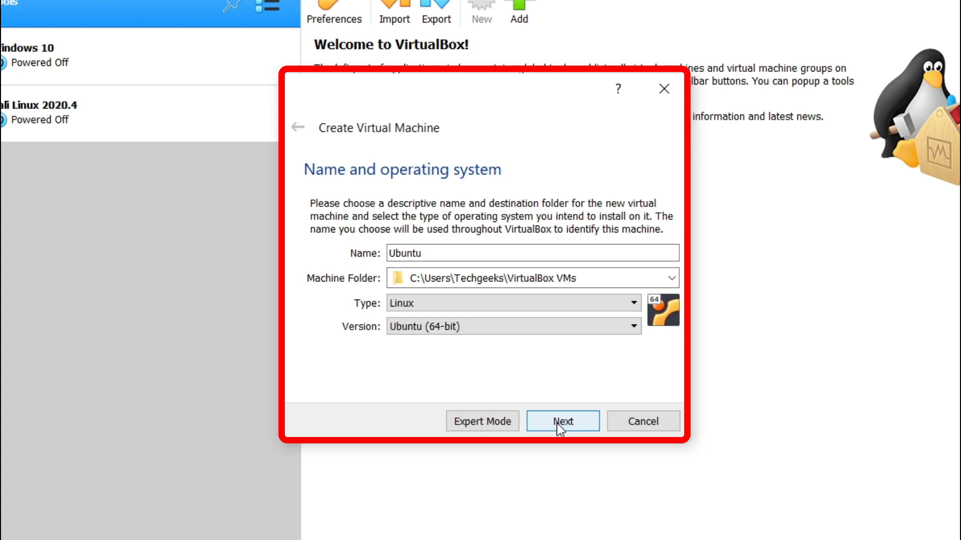
Accept the name and operating system, and allocate 4096 MB of memory to the virtual machine
{"action": "left_click", "coordinate": [557, 424]}
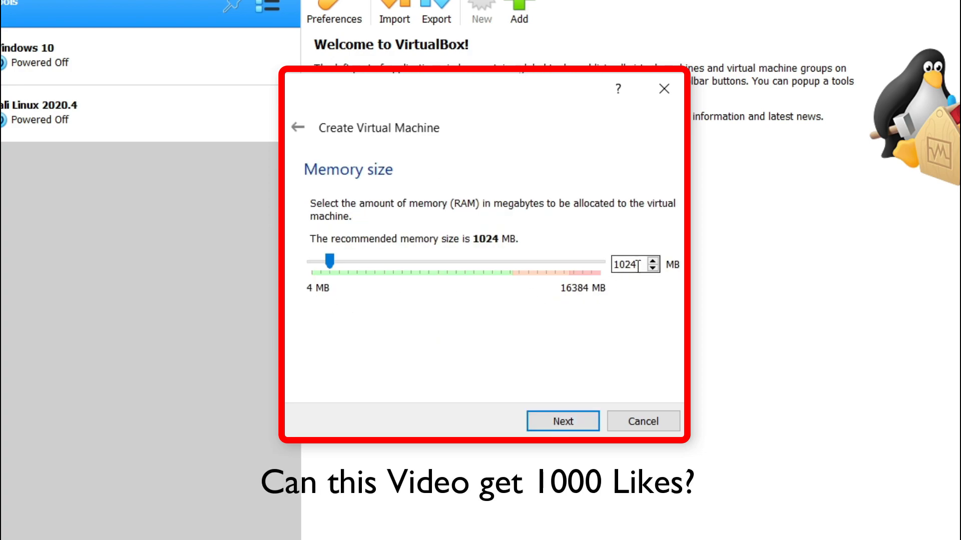
{"action": "key", "text": "BackSpace"}
{"action": "key", "text": "BackSpace"}
{"action": "key", "text": "BackSpace"}
{"action": "key", "text": "BackSpace"}
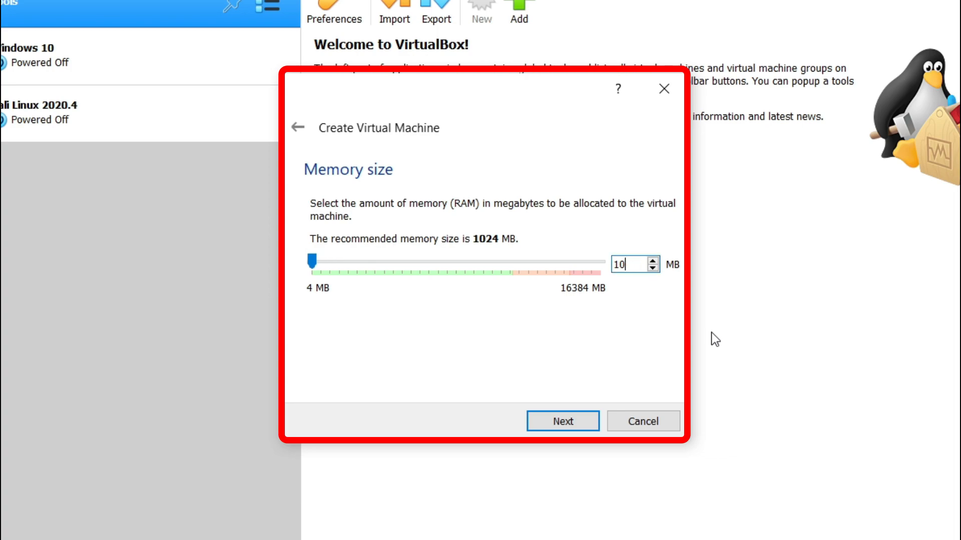
{"action": "type", "text": "4096"}
{"action": "left_click", "coordinate": [562, 422]}
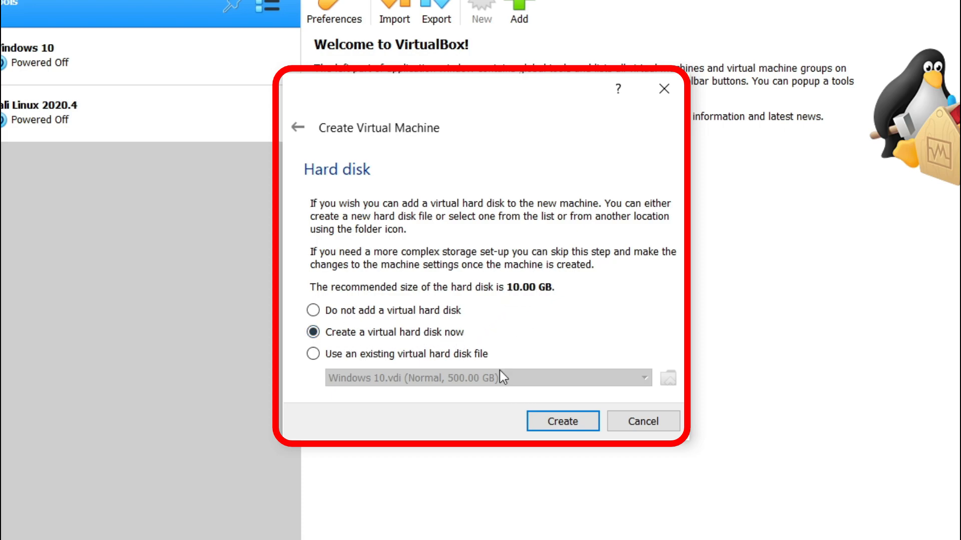
Choose to create a virtual hard disk now, as a dynamically allocated VDI (VirtualBox Disk Image)
{"action": "left_click", "coordinate": [546, 422]}
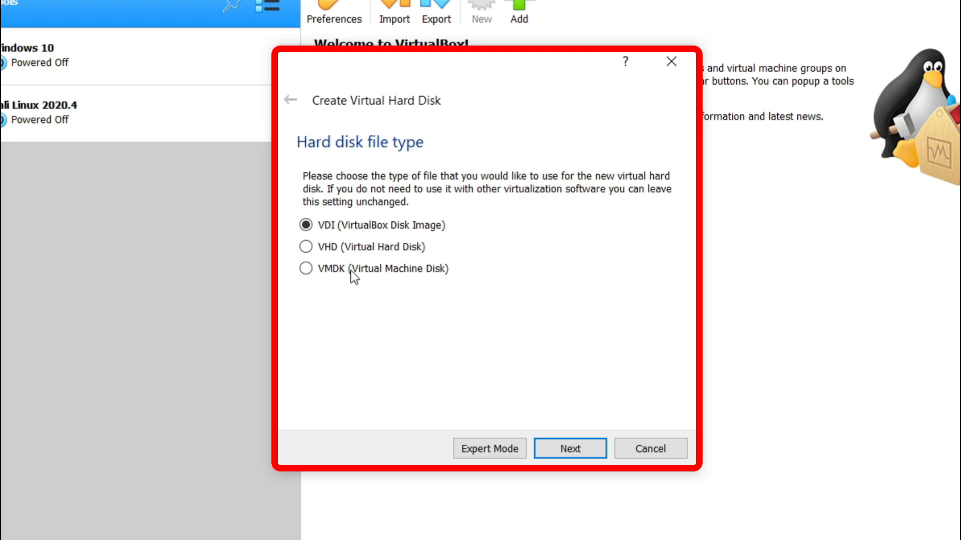
{"action": "left_click", "coordinate": [576, 453]}
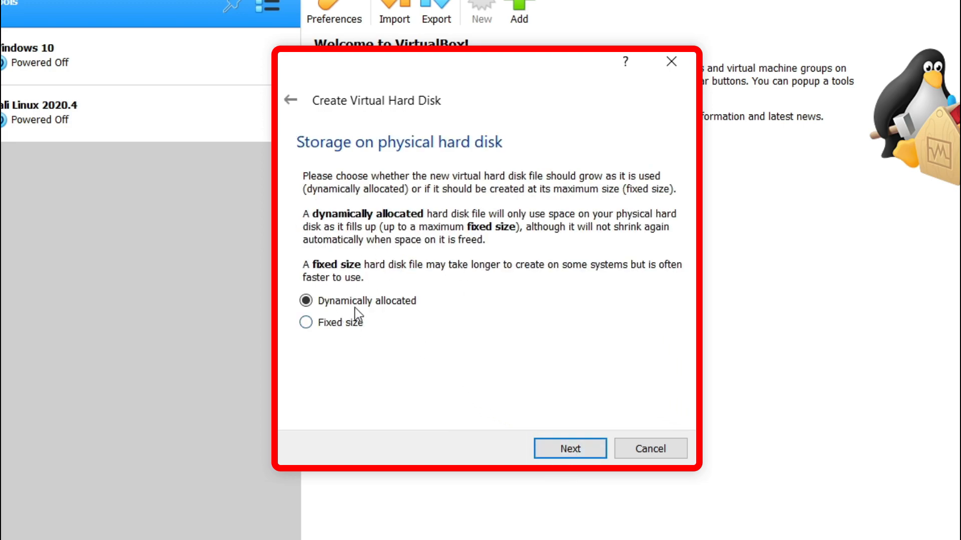
{"action": "left_click", "coordinate": [575, 450]}
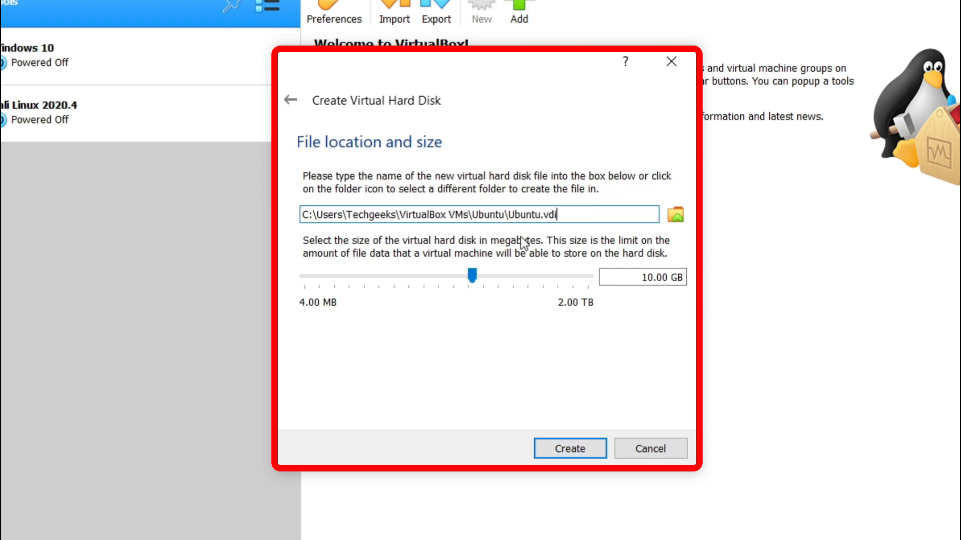
Set the virtual hard disk size to 25 GB and create the disk
{"action": "left_click", "coordinate": [637, 279]}
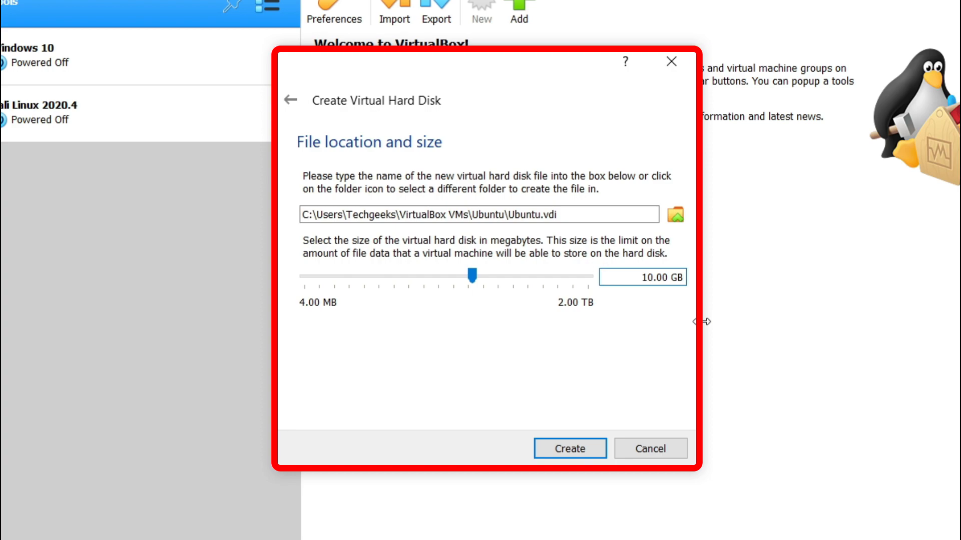
{"action": "key", "text": "Delete"}
{"action": "type", "text": "25"}
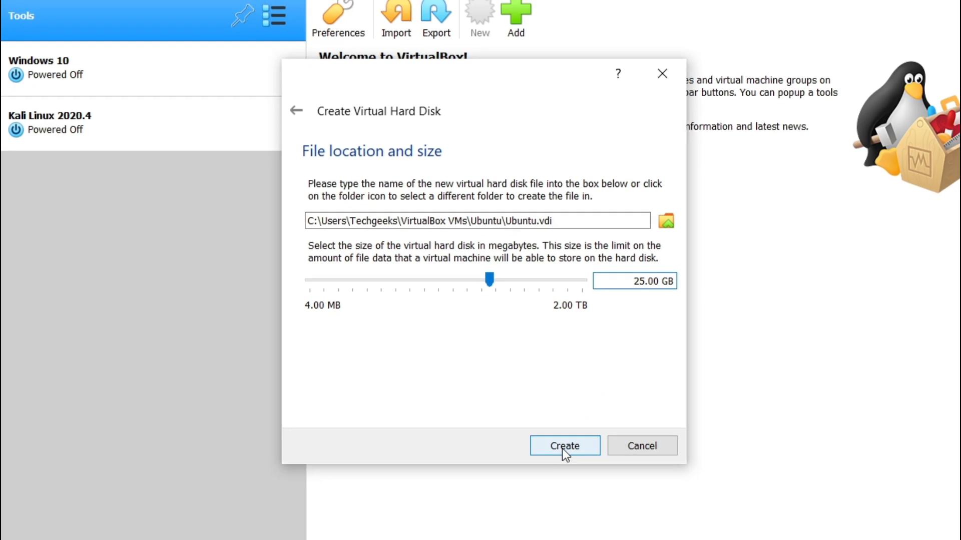
{"action": "left_click", "coordinate": [563, 447]}
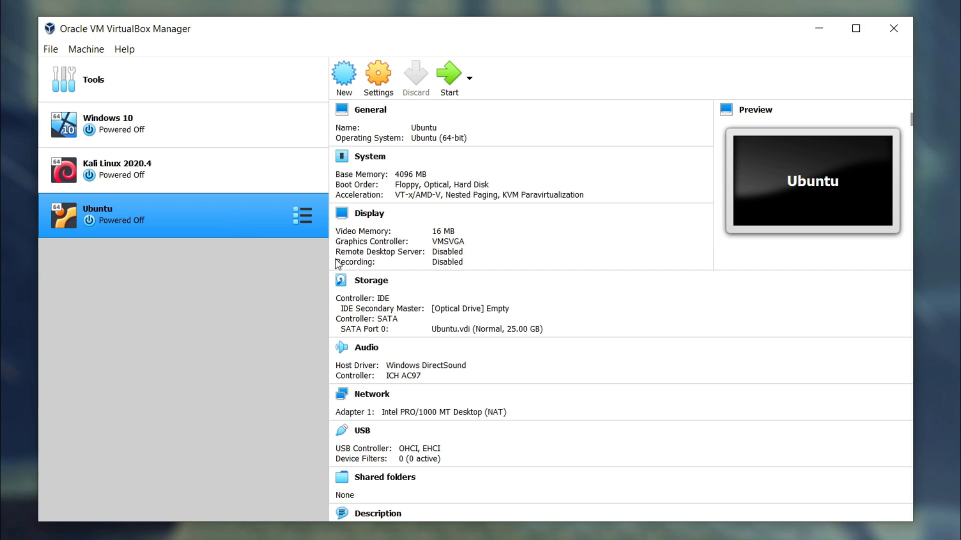
Set both Shared Clipboard and Drag'n'Drop to Bidirectional in the Ubuntu machine's advanced general settings
{"action": "left_click", "coordinate": [377, 80]}
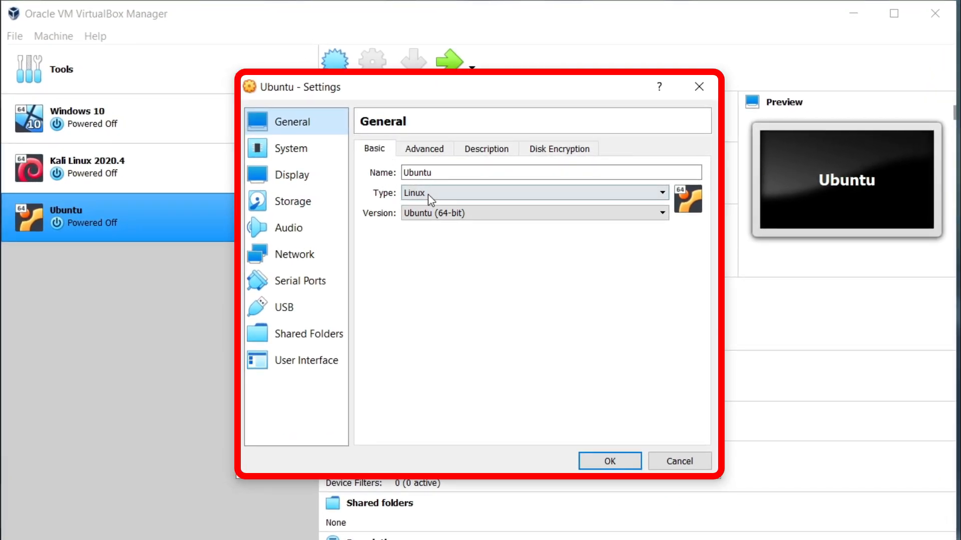
{"action": "left_click", "coordinate": [424, 148]}
{"action": "left_click", "coordinate": [486, 197]}
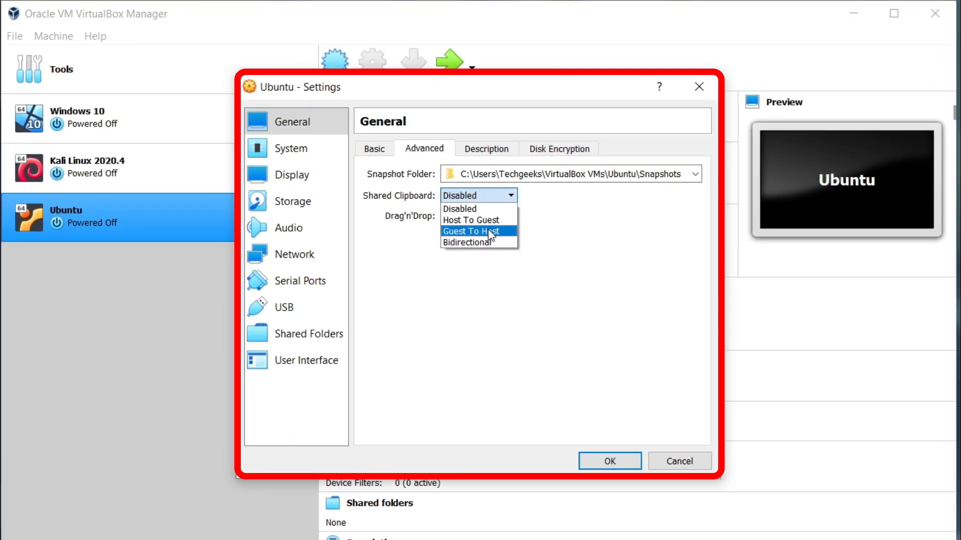
{"action": "left_click", "coordinate": [487, 242]}
{"action": "left_click", "coordinate": [493, 220]}
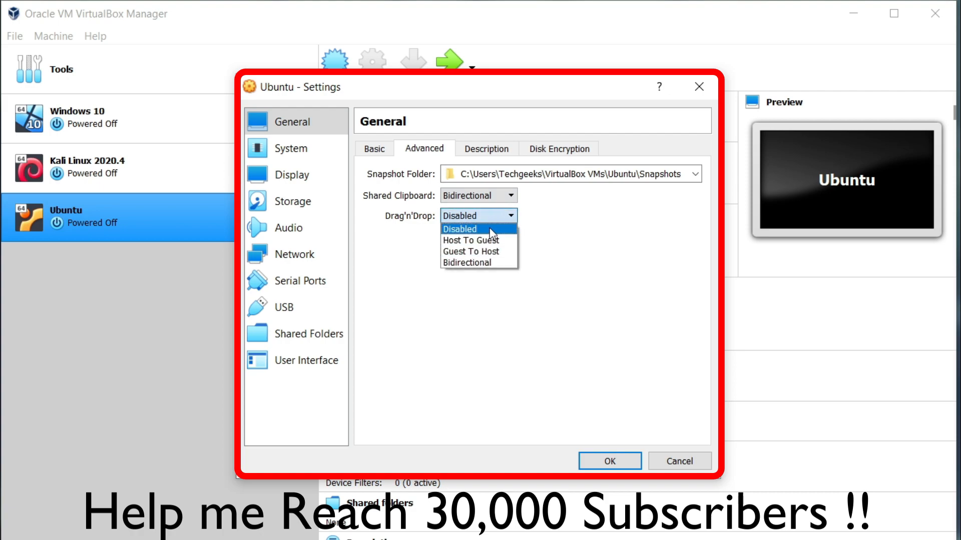
{"action": "left_click", "coordinate": [483, 259]}
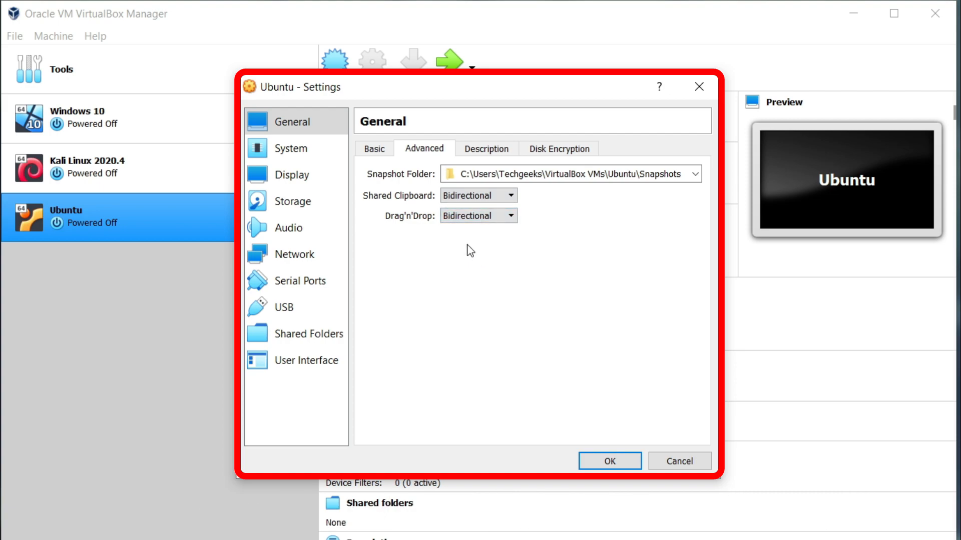
Set the Ubuntu virtual machine's processor count to 4 CPUs in its system settings
{"action": "left_click", "coordinate": [282, 153]}
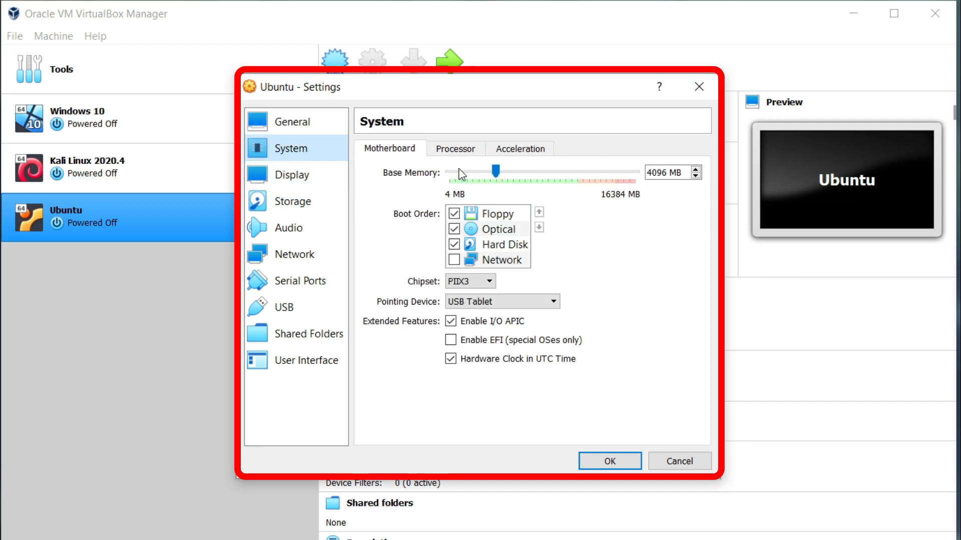
{"action": "left_click", "coordinate": [454, 150]}
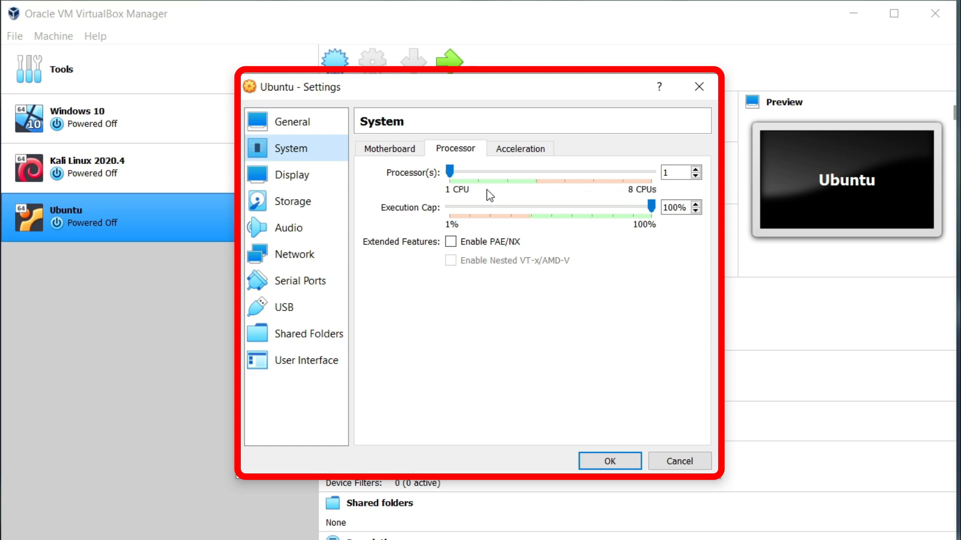
{"action": "left_click_drag", "start_coordinate": [449, 172], "coordinate": [527, 168]}
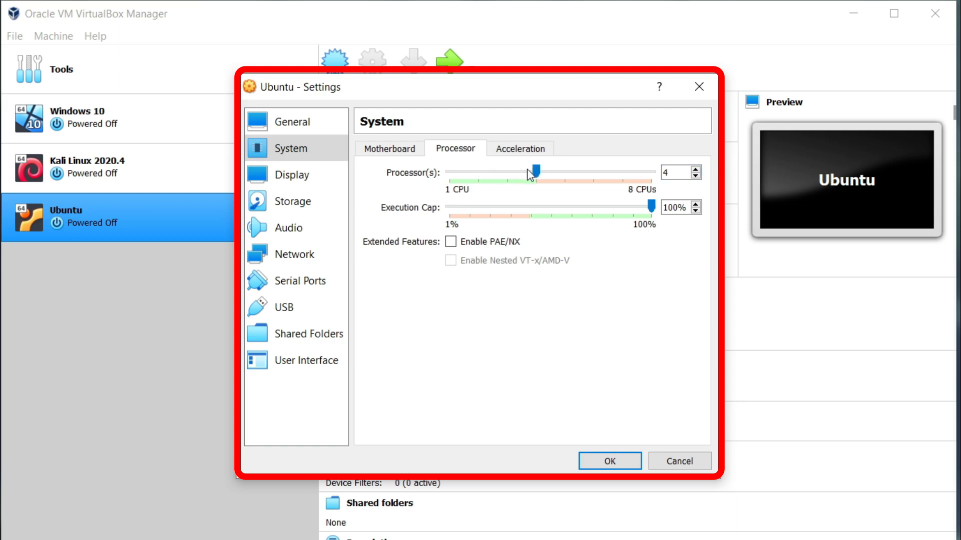
Raise the Ubuntu virtual machine's video memory to 128 MB in its display settings
{"action": "left_click", "coordinate": [295, 177]}
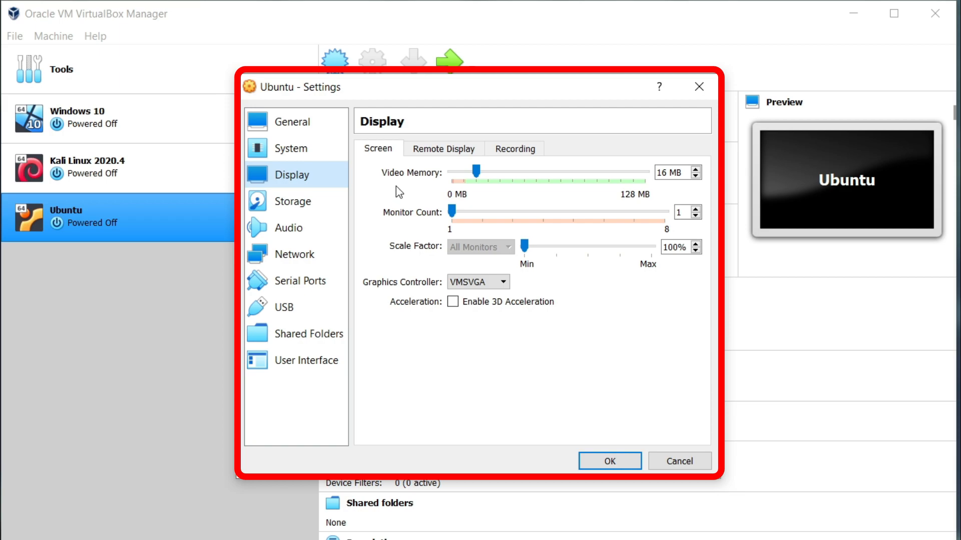
{"action": "left_click", "coordinate": [476, 173]}
{"action": "left_click_drag", "start_coordinate": [476, 173], "coordinate": [646, 174]}
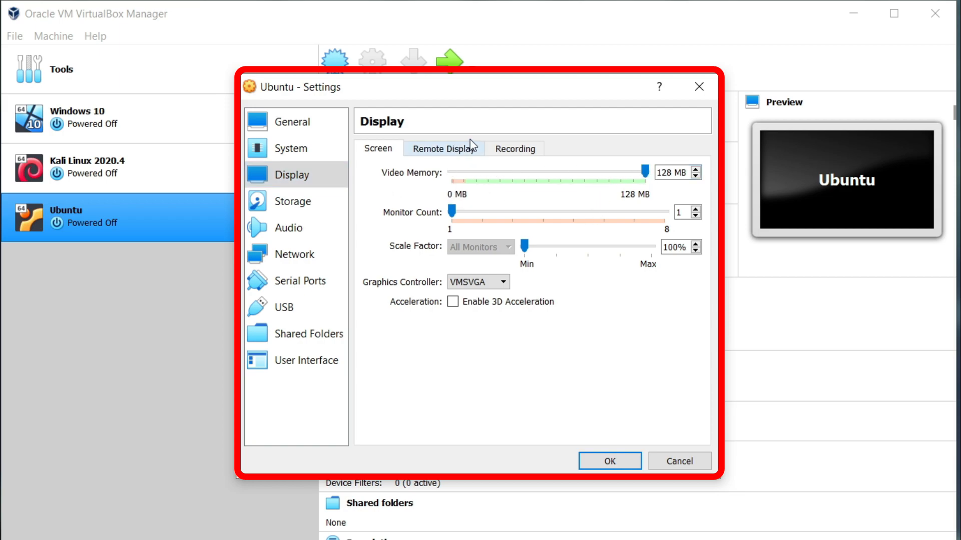
Attach ubuntu-20.04.1-desktop-amd64.iso from the Desktop to the empty IDE optical drive and save the machine's settings
{"action": "left_click", "coordinate": [313, 204]}
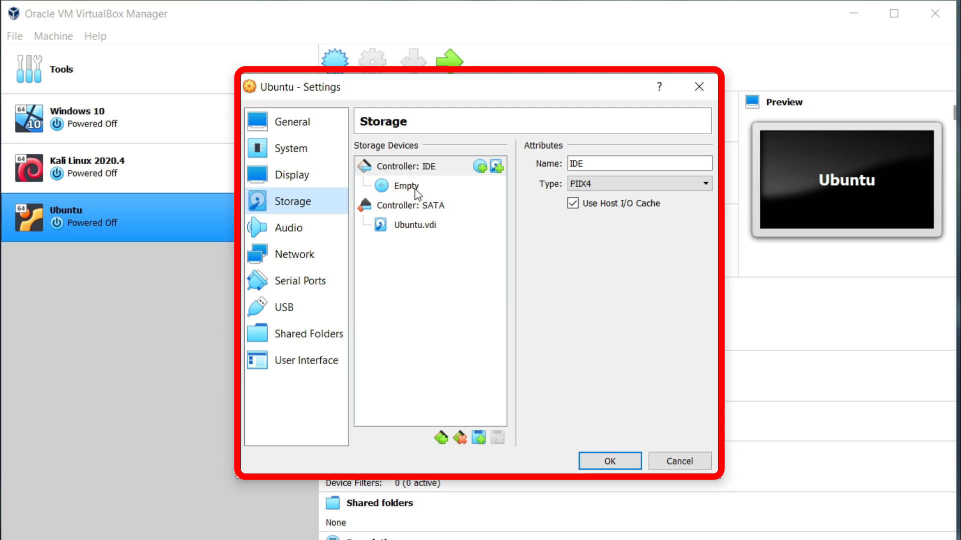
{"action": "left_click", "coordinate": [387, 193]}
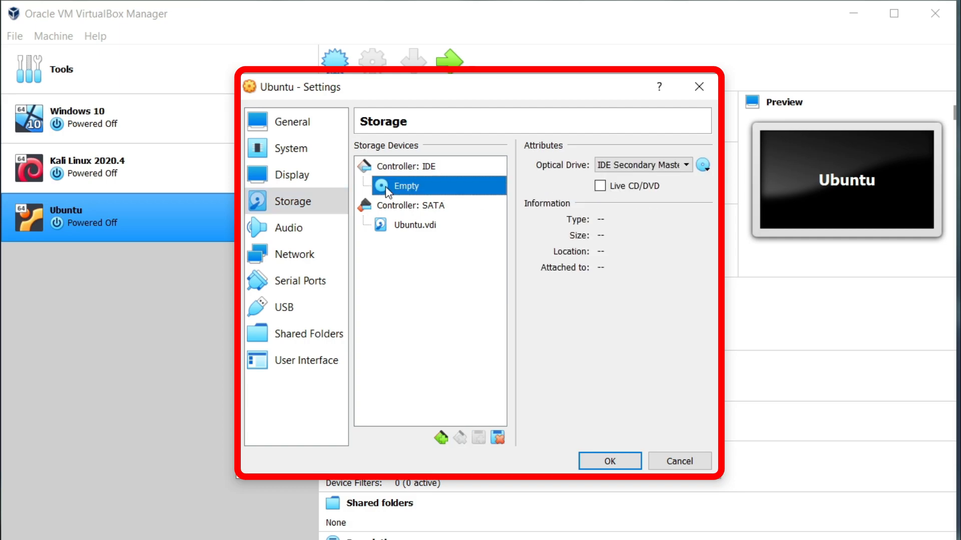
{"action": "left_click", "coordinate": [704, 168]}
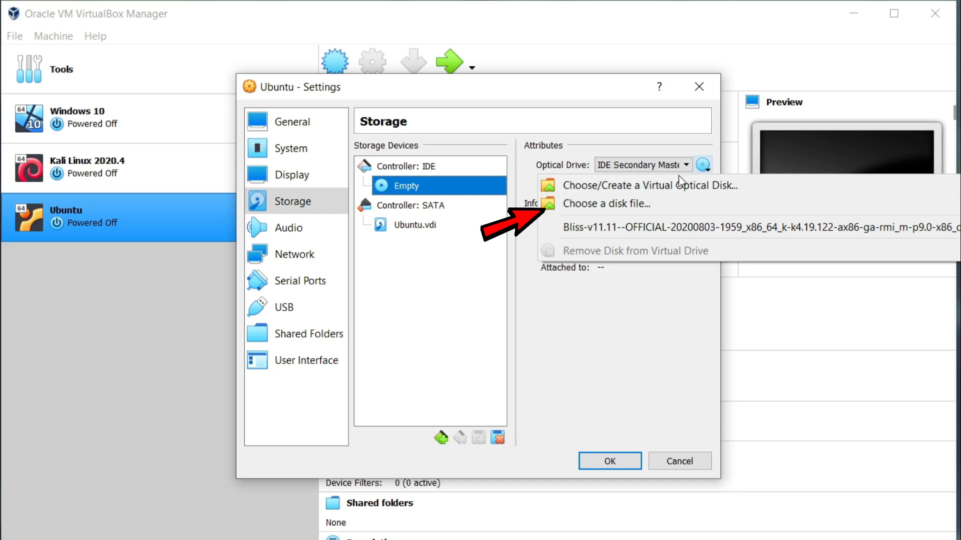
{"action": "left_click", "coordinate": [620, 204]}
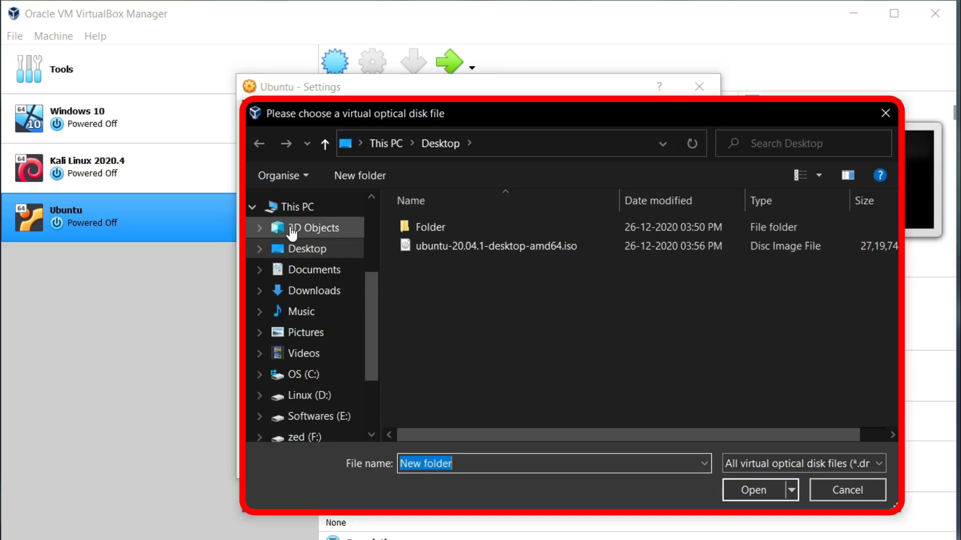
{"action": "left_click", "coordinate": [293, 207]}
{"action": "left_click", "coordinate": [344, 249]}
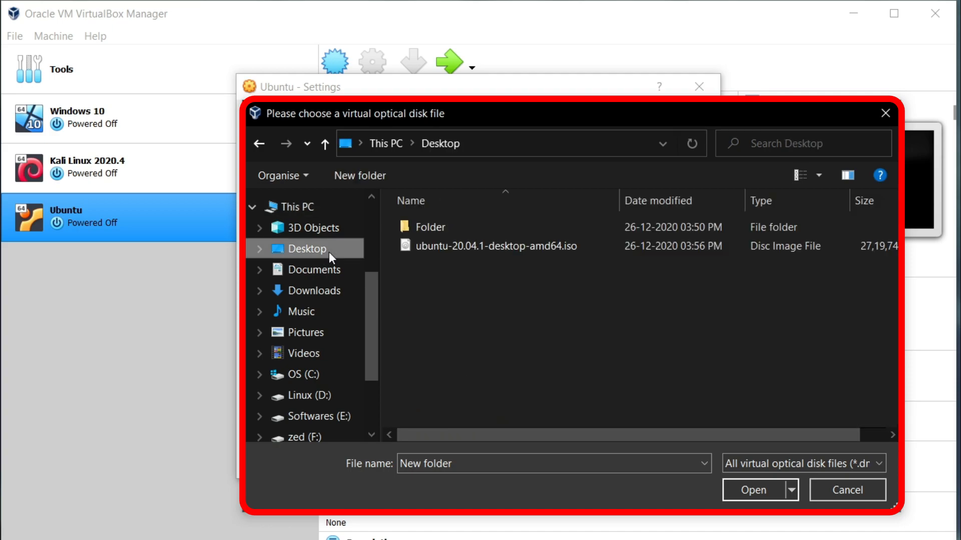
{"action": "left_click", "coordinate": [506, 250]}
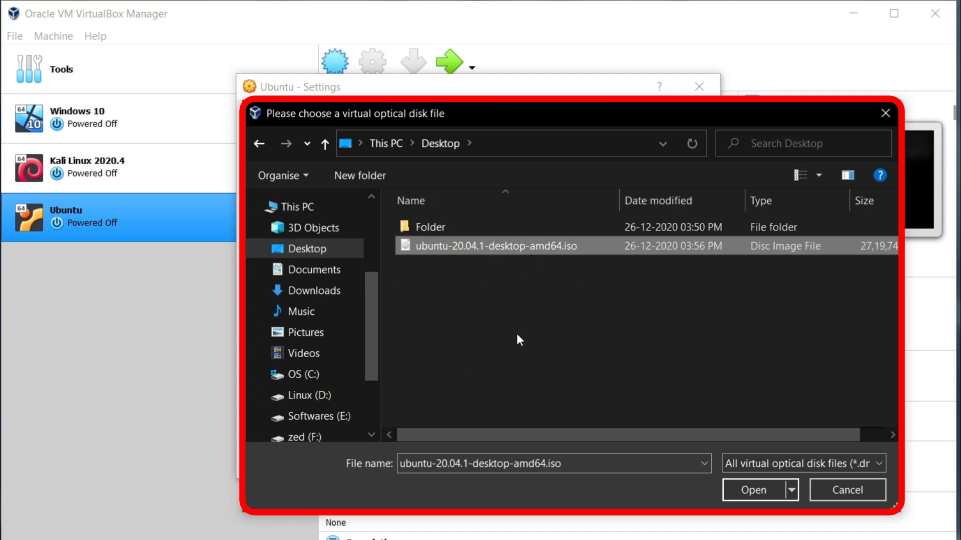
{"action": "left_click_drag", "start_coordinate": [512, 434], "coordinate": [528, 425]}
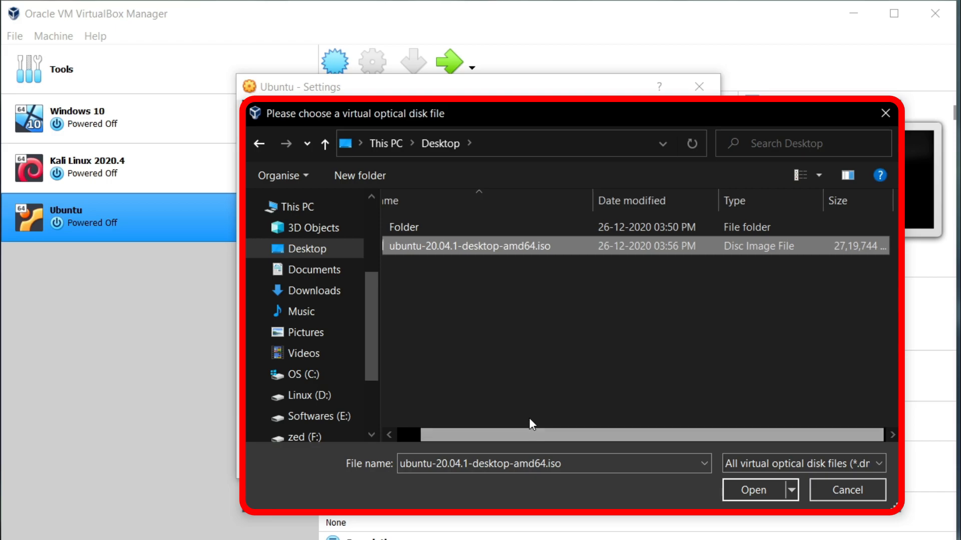
{"action": "left_click", "coordinate": [742, 489]}
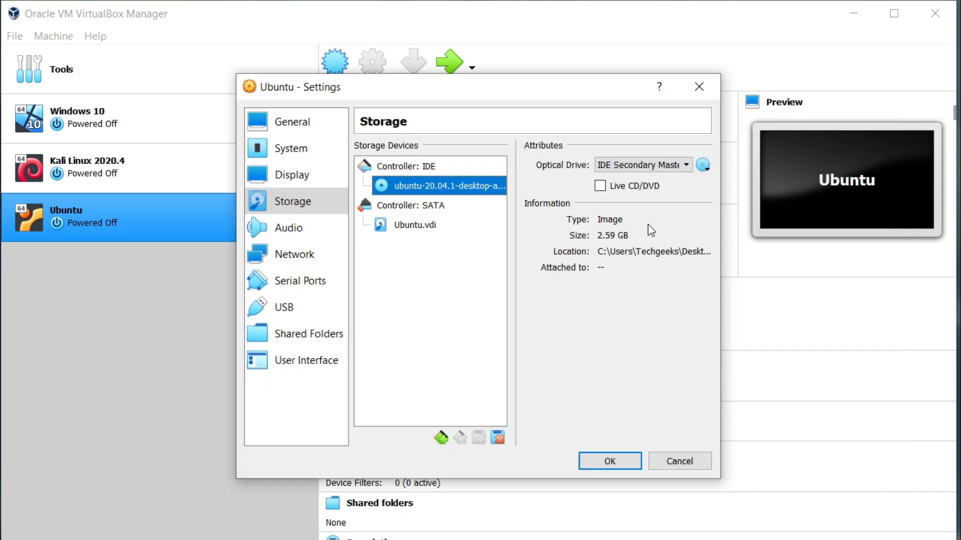
{"action": "left_click", "coordinate": [619, 461]}
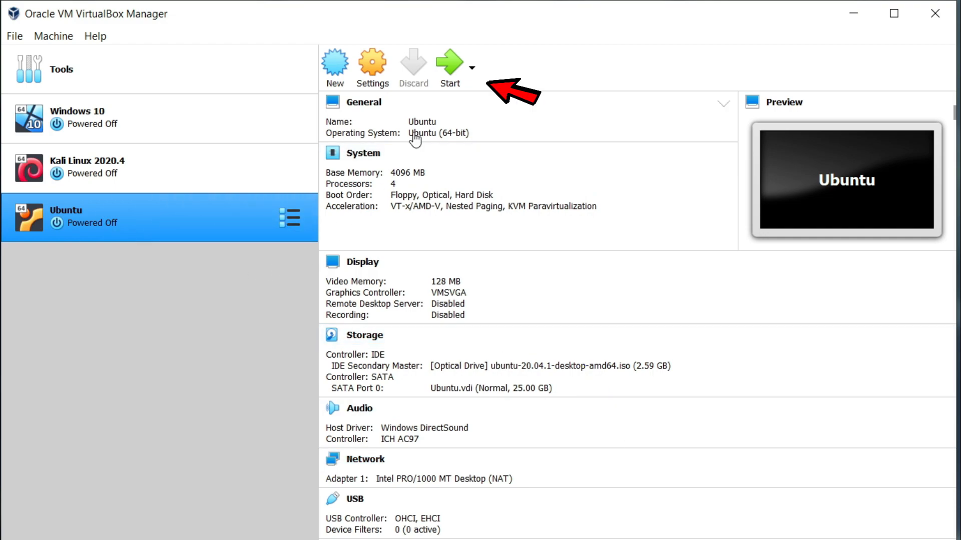
Start the Ubuntu virtual machine, dismissing the start-up disk selection, and maximize its window
{"action": "left_click", "coordinate": [451, 71]}
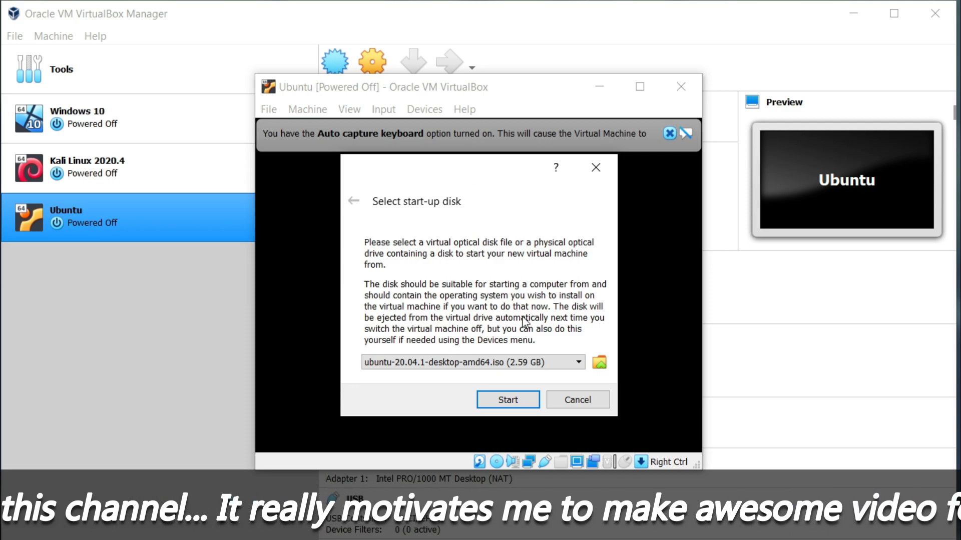
{"action": "left_click", "coordinate": [596, 170]}
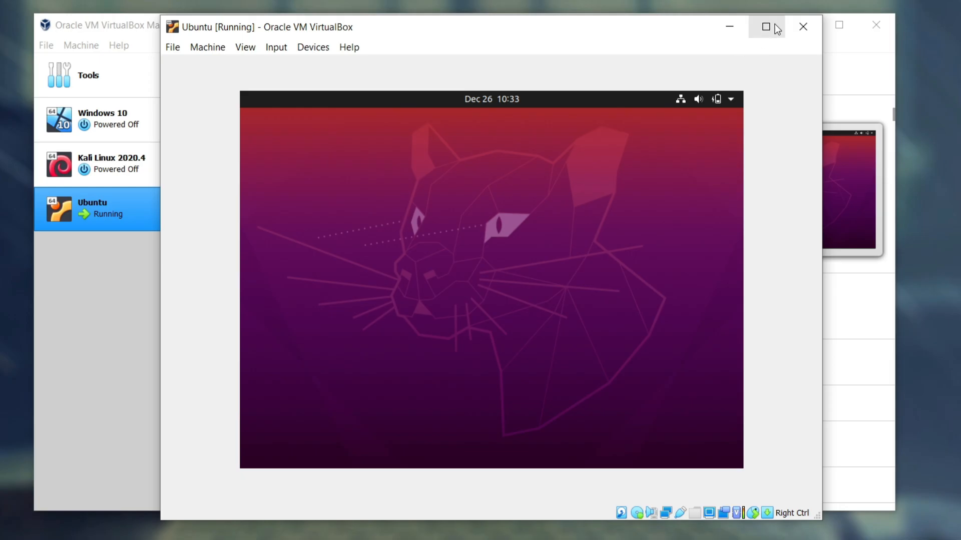
{"action": "left_click", "coordinate": [775, 27]}
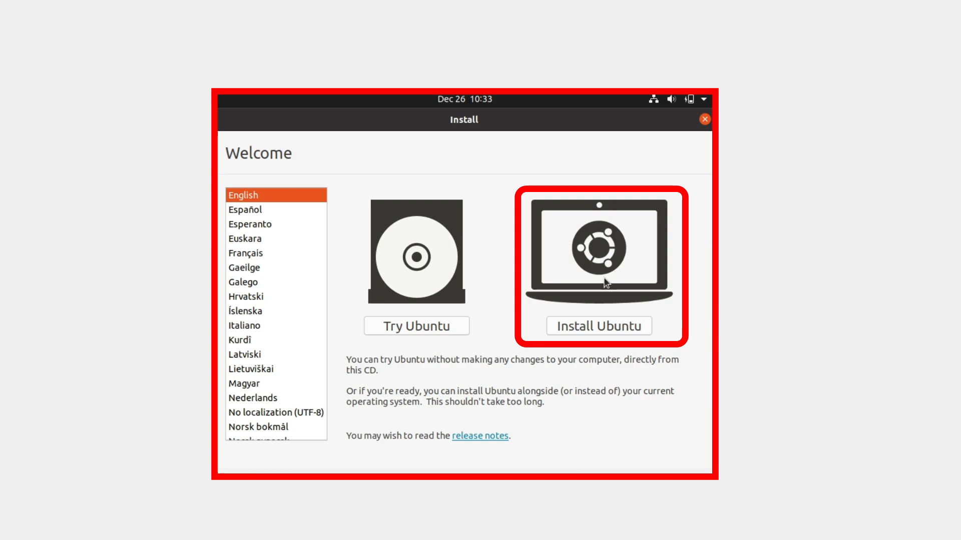
Choose to install Ubuntu with the English (US) keyboard layout and a normal installation including third-party software
{"action": "left_click", "coordinate": [615, 328]}
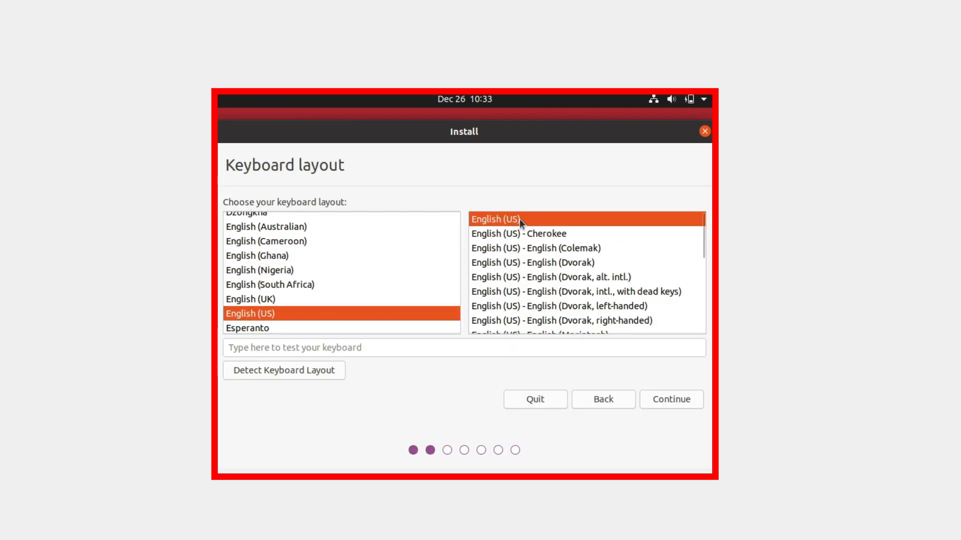
{"action": "left_click", "coordinate": [661, 398]}
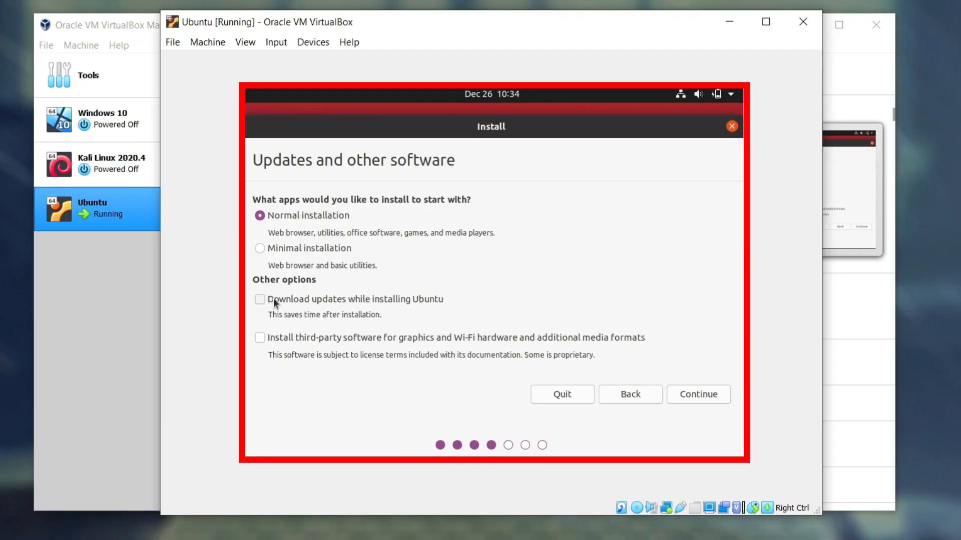
{"action": "left_click", "coordinate": [259, 340]}
{"action": "left_click", "coordinate": [692, 396]}
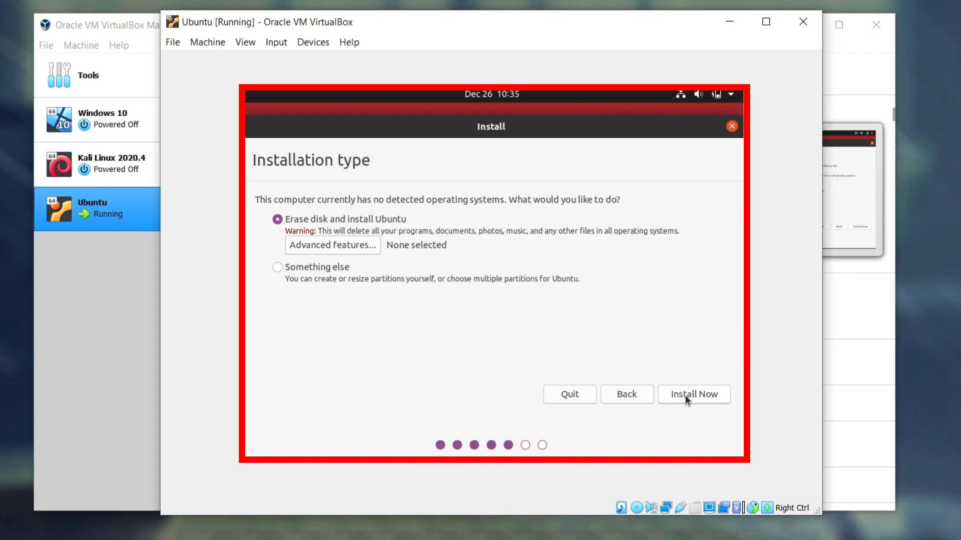
Start the installation with the option to erase the disk and install Ubuntu, and accept Kolkata as the location
{"action": "left_click", "coordinate": [680, 395]}
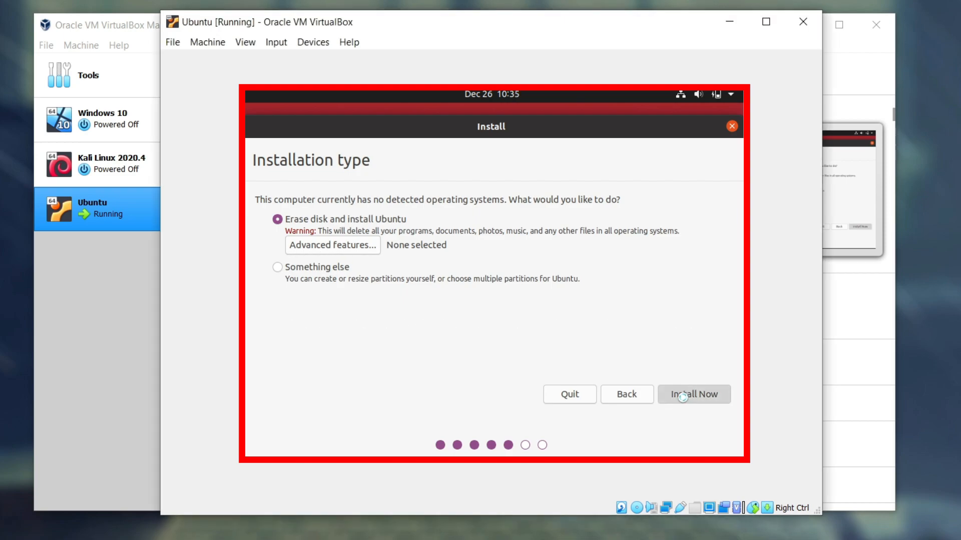
{"action": "left_click", "coordinate": [689, 360]}
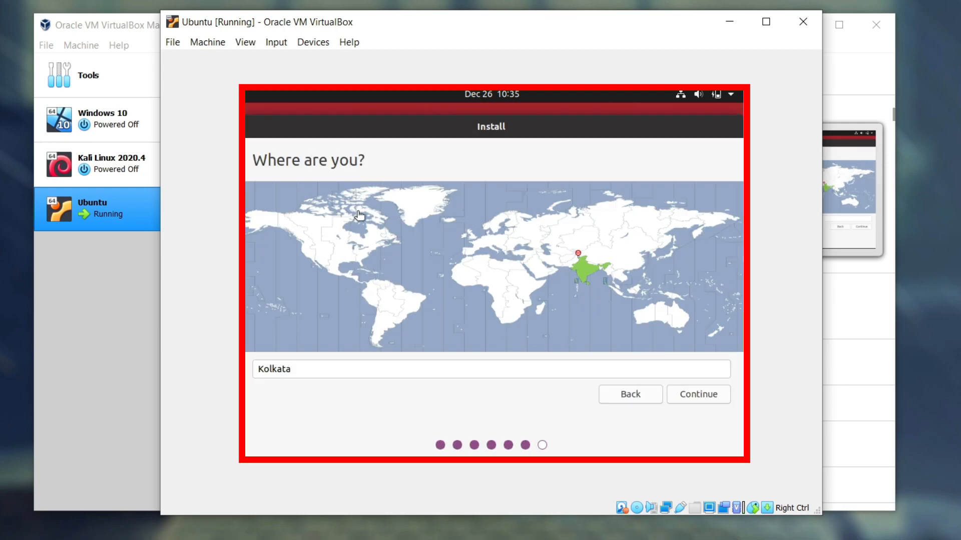
{"action": "left_click", "coordinate": [694, 395]}
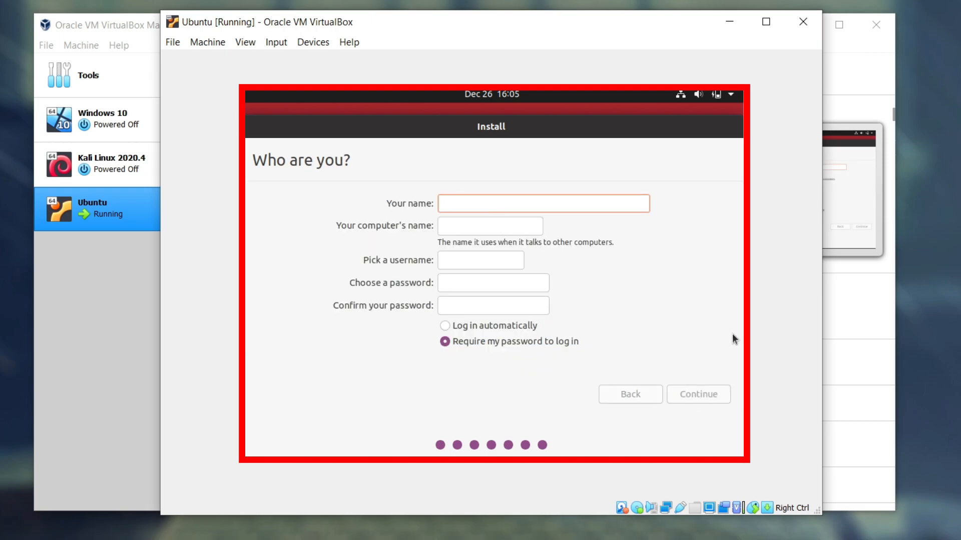
Enter the user's name, fill in and confirm the account password, require the password to log in, and continue the installation
{"action": "type", "text": "techgeeks"}
{"action": "left_click", "coordinate": [503, 280]}
{"action": "type", "text": "**********"}
{"action": "key", "text": "Tab"}
{"action": "type", "text": "**********"}
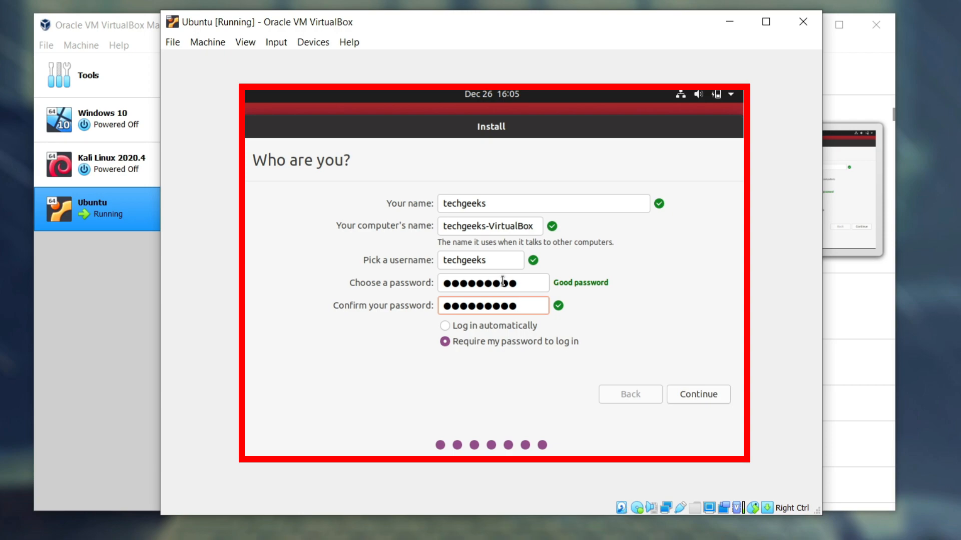
{"action": "left_click", "coordinate": [511, 344]}
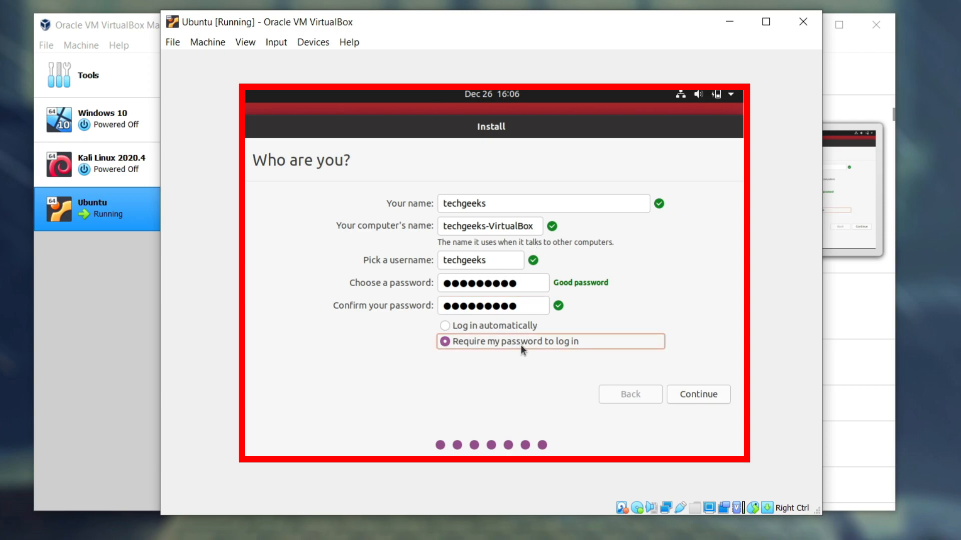
{"action": "left_click", "coordinate": [693, 400]}
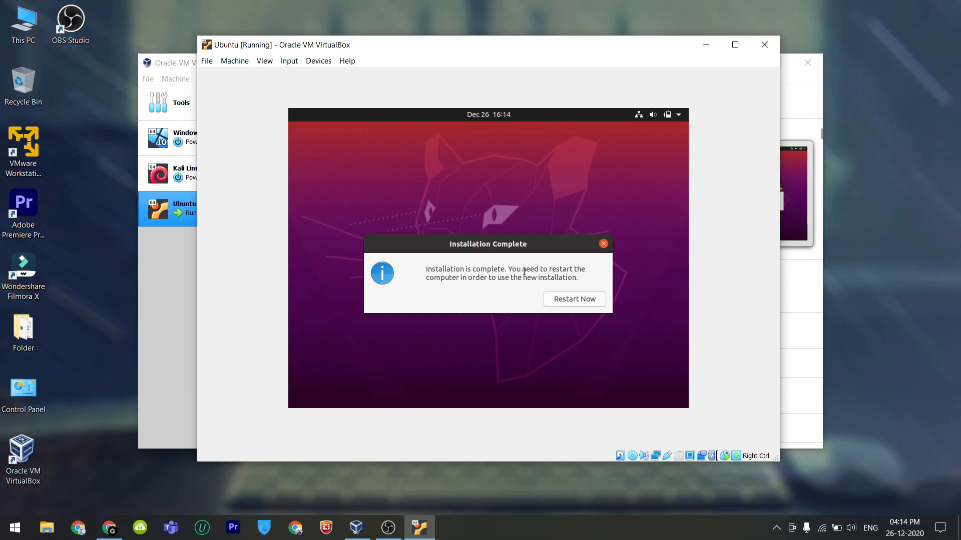
Restart the virtual machine to use the new installation and continue past the request to remove the installation medium
{"action": "left_click_drag", "start_coordinate": [523, 279], "coordinate": [576, 287]}
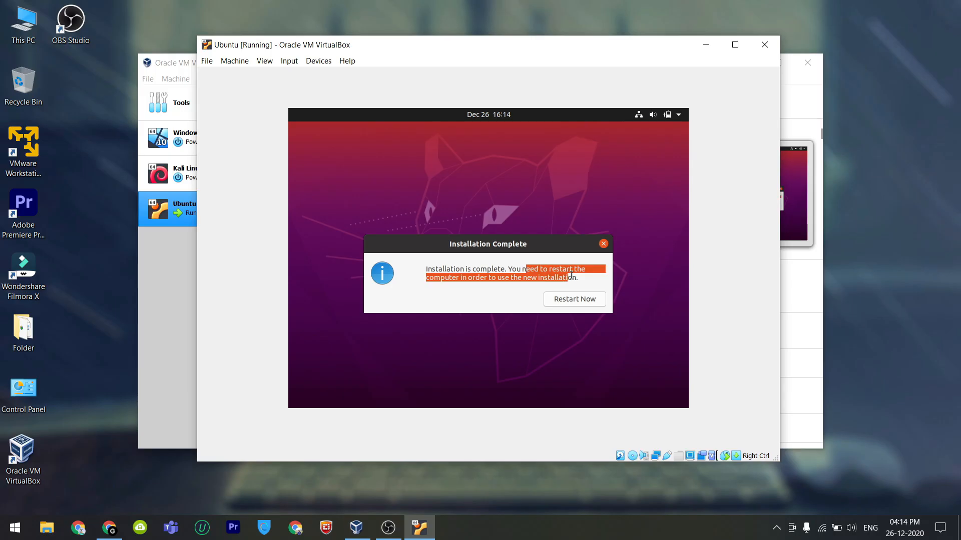
{"action": "left_click", "coordinate": [470, 284]}
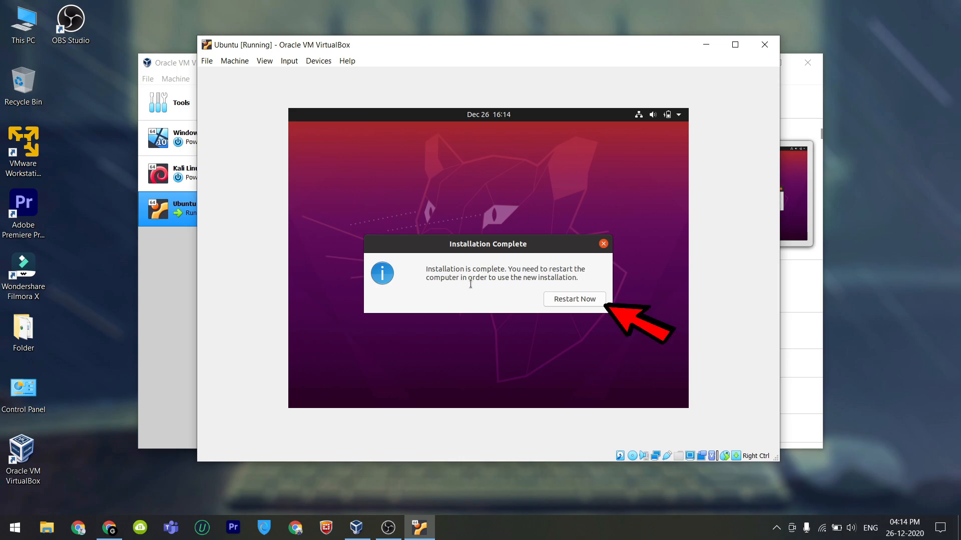
{"action": "left_click", "coordinate": [575, 300]}
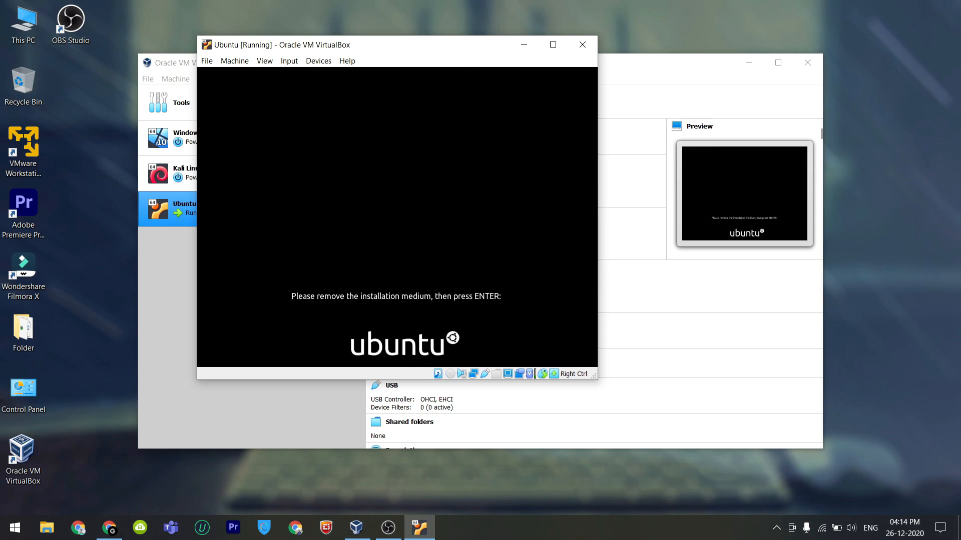
{"action": "key", "text": "Return"}
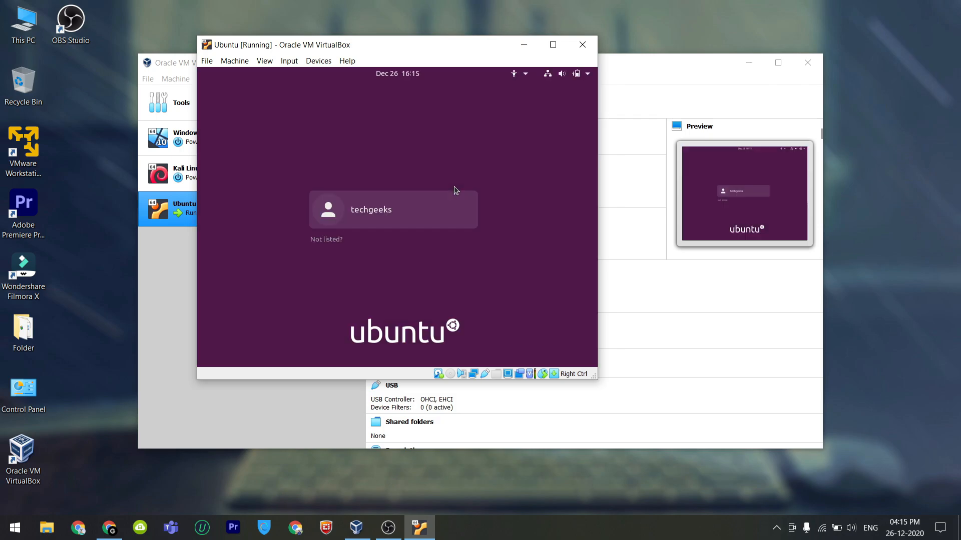
Maximize the virtual machine window and log in to the Ubuntu user account with the account password
{"action": "left_click", "coordinate": [552, 44]}
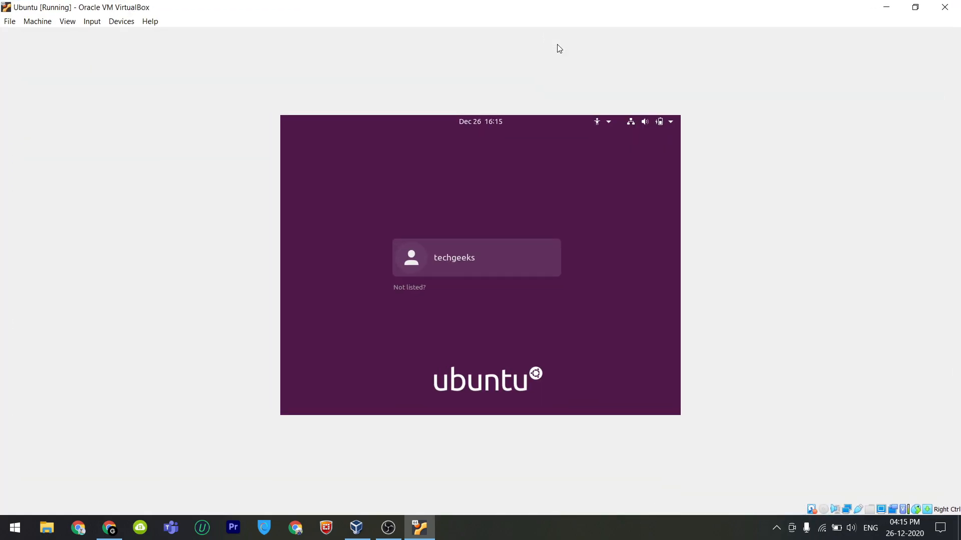
{"action": "left_click", "coordinate": [453, 260]}
{"action": "type", "text": "t"}
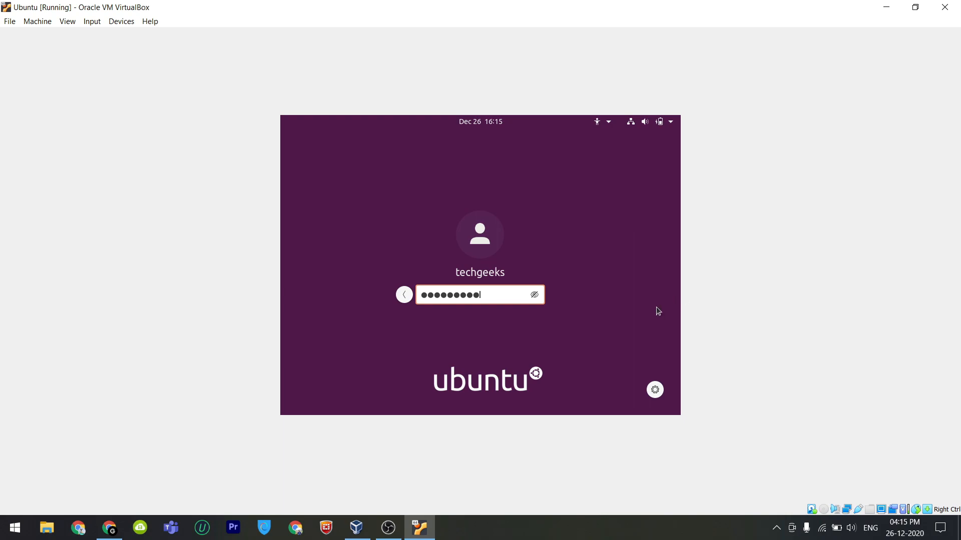
{"action": "key", "text": "Return"}
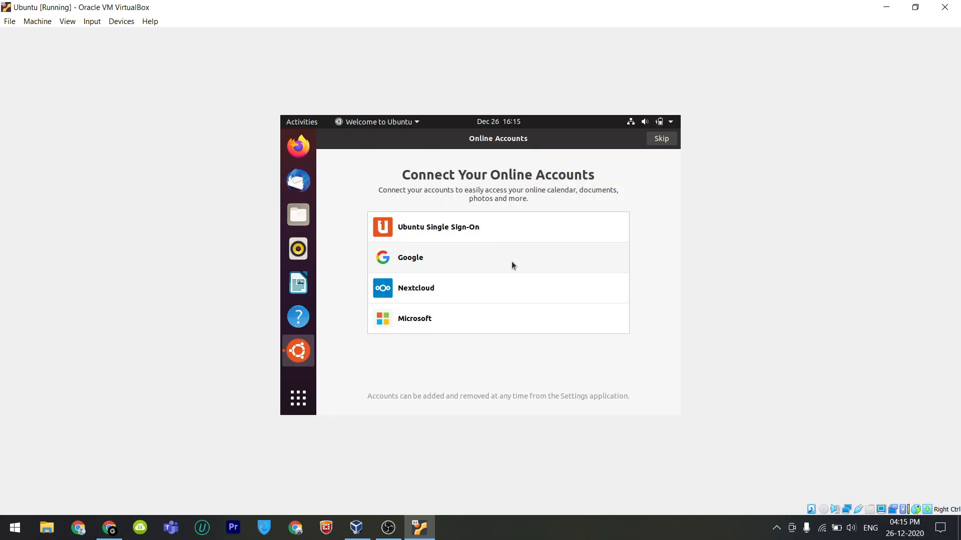
Skip connecting online accounts, agree to send system info to Canonical, and finish the Ubuntu welcome setup
{"action": "left_click", "coordinate": [659, 140]}
{"action": "left_click", "coordinate": [666, 140]}
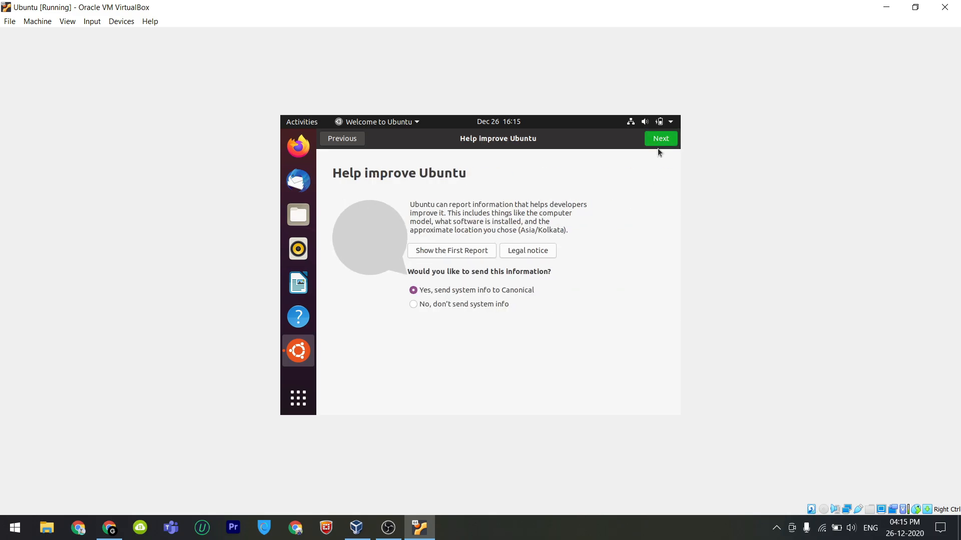
{"action": "left_click", "coordinate": [656, 141]}
{"action": "left_click", "coordinate": [660, 140]}
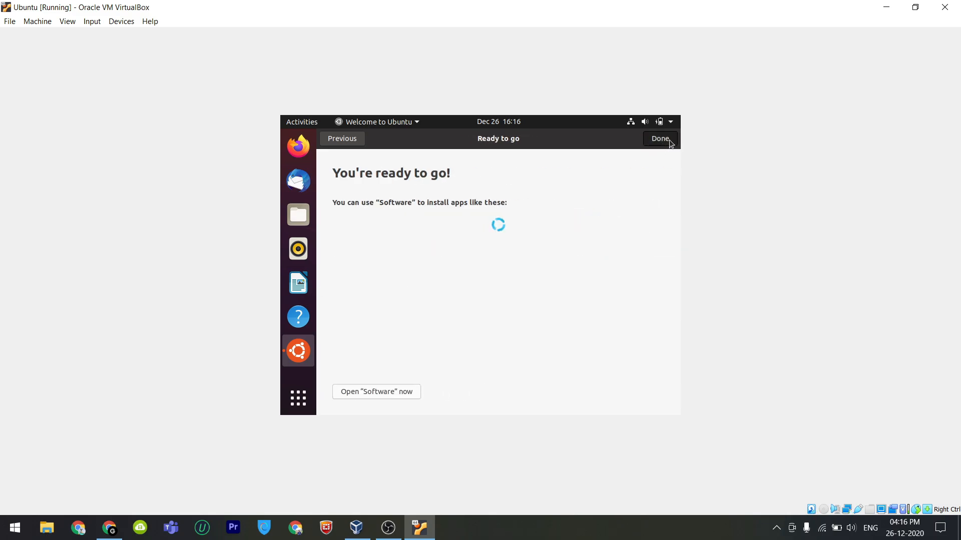
{"action": "left_click", "coordinate": [665, 140]}
{"action": "right_click", "coordinate": [464, 205]}
{"action": "left_click", "coordinate": [626, 242]}
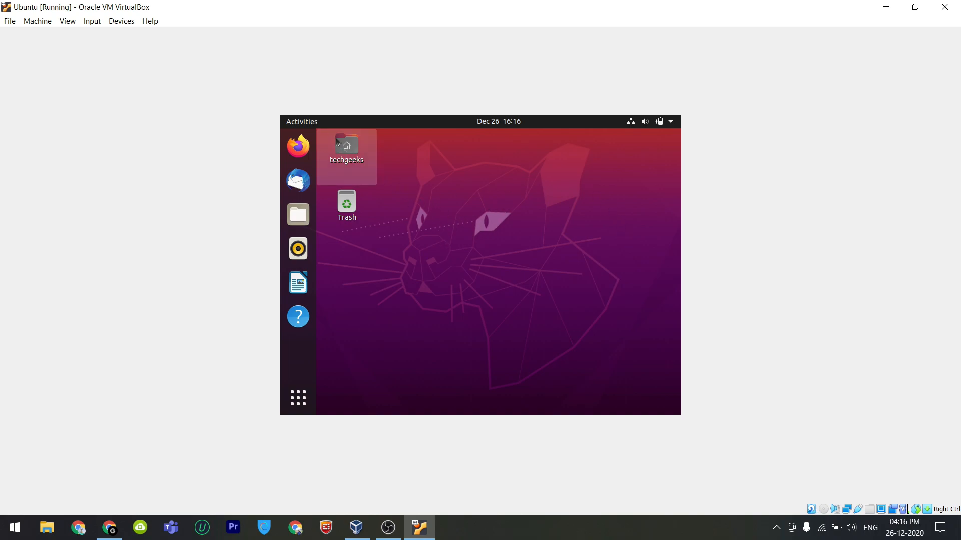
{"action": "left_click_drag", "start_coordinate": [471, 141], "coordinate": [453, 293]}
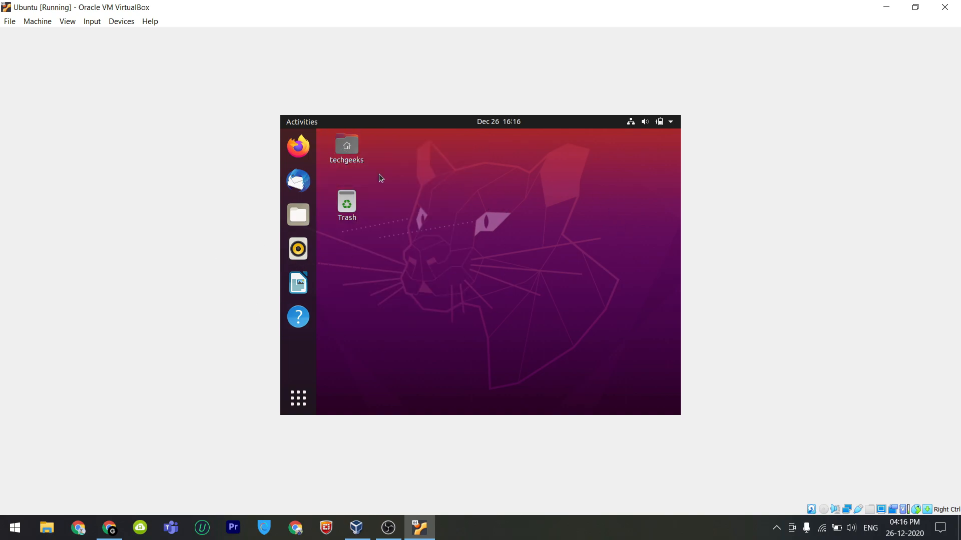
Insert the Guest Additions CD image into the virtual machine and run the VBox_GAs_6.1.16 software in Ubuntu
{"action": "left_click", "coordinate": [121, 21]}
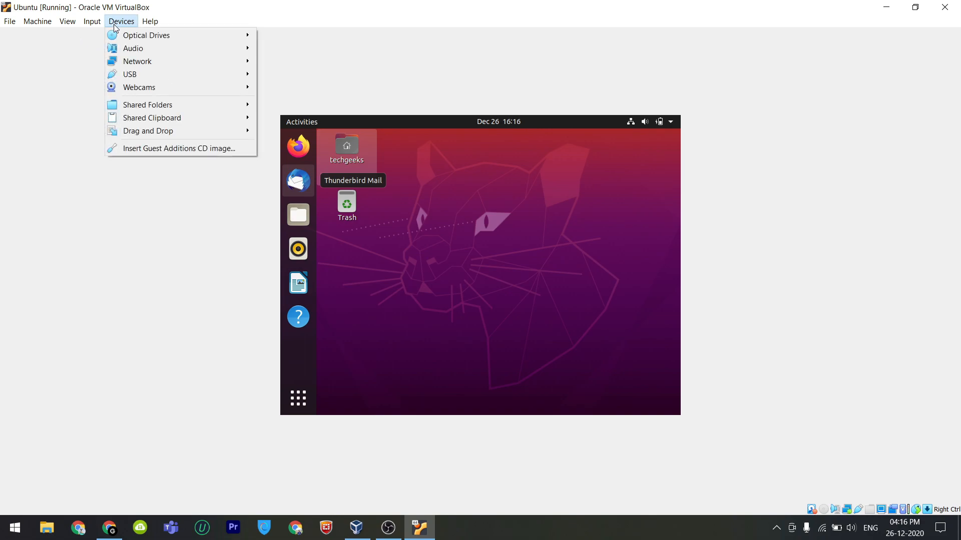
{"action": "left_click", "coordinate": [182, 350]}
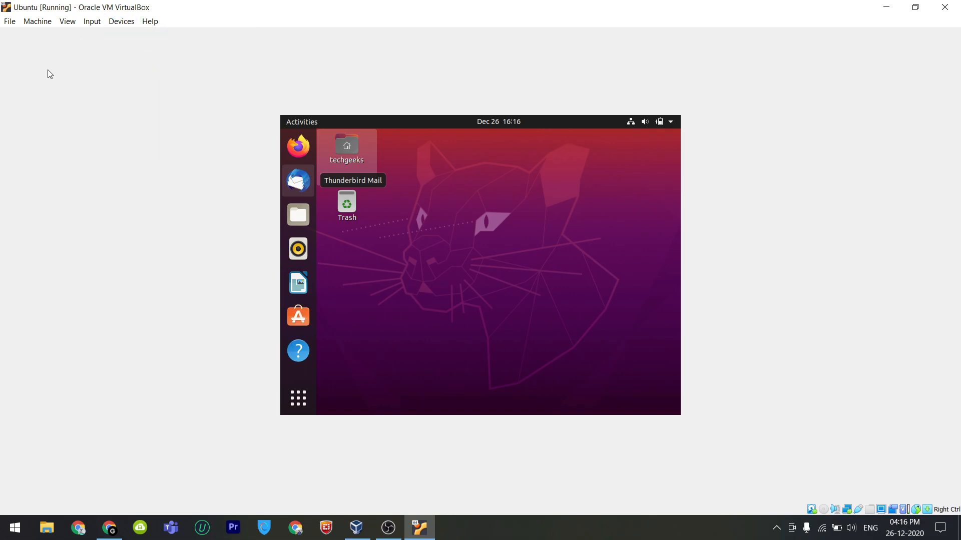
{"action": "left_click", "coordinate": [121, 21]}
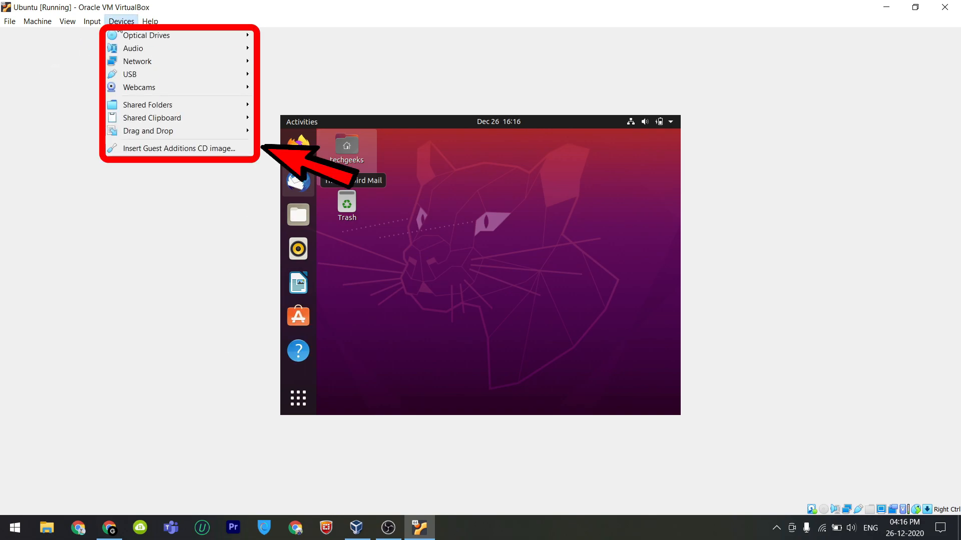
{"action": "left_click", "coordinate": [160, 150]}
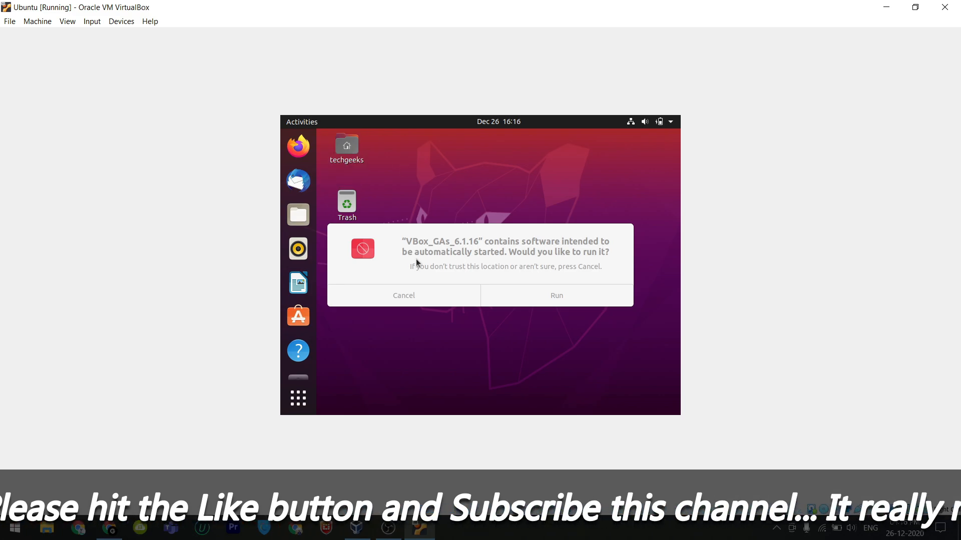
{"action": "left_click", "coordinate": [542, 296]}
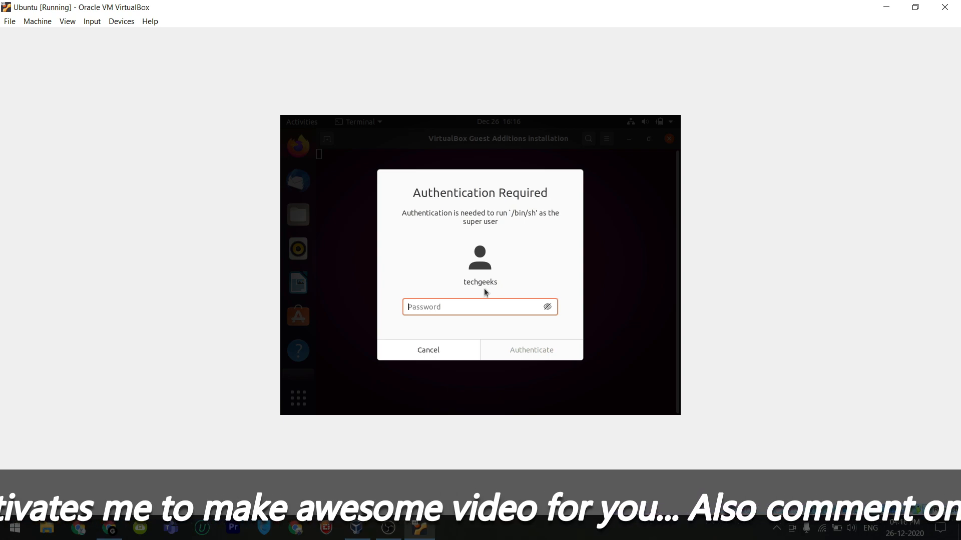
Authenticate with the account password to install the Guest Additions, and close the installation window once the installer ends
{"action": "type", "text": "•••"}
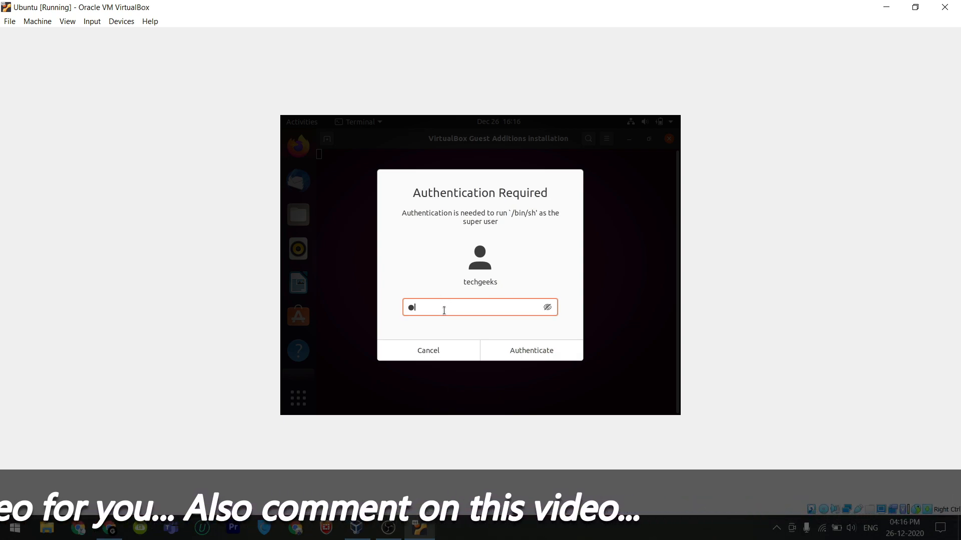
{"action": "type", "text": "•••••••"}
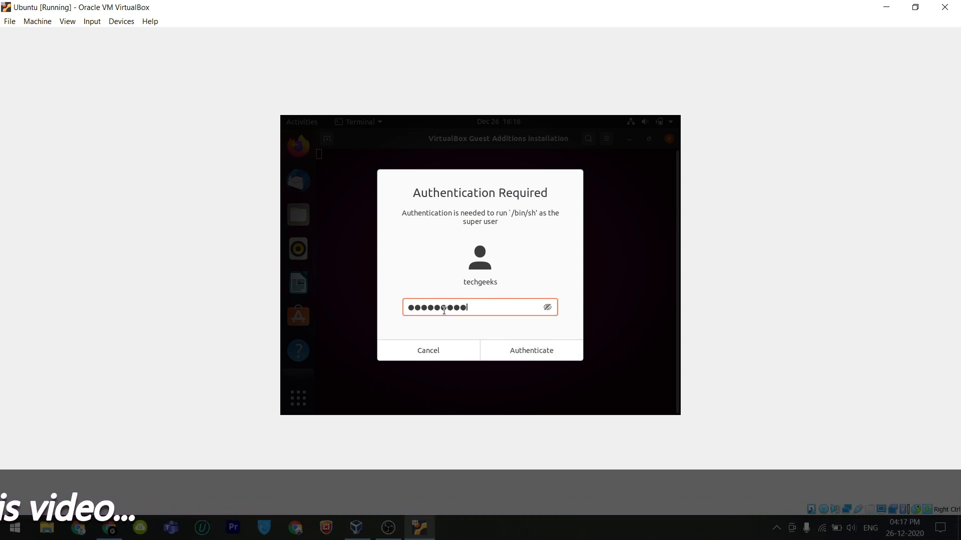
{"action": "left_click", "coordinate": [545, 350]}
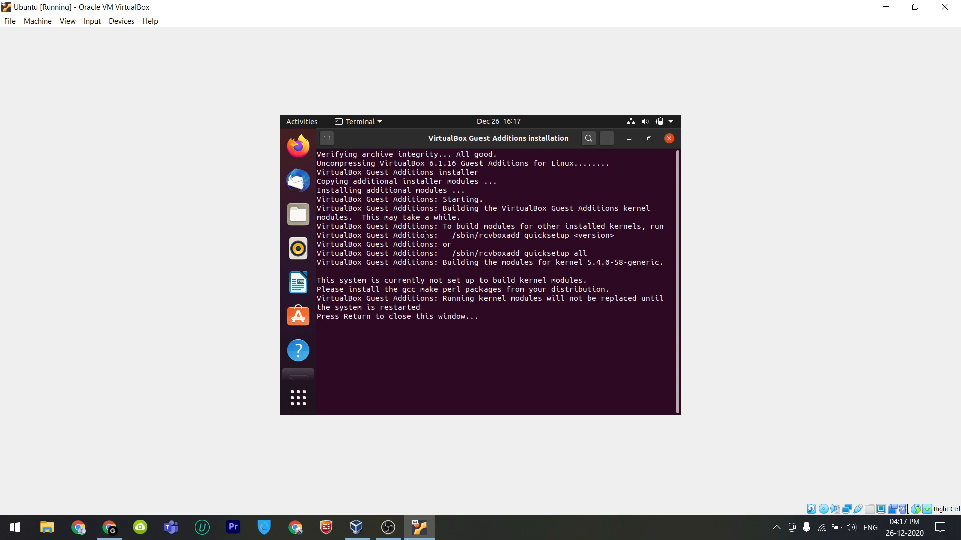
{"action": "key", "text": "Return"}
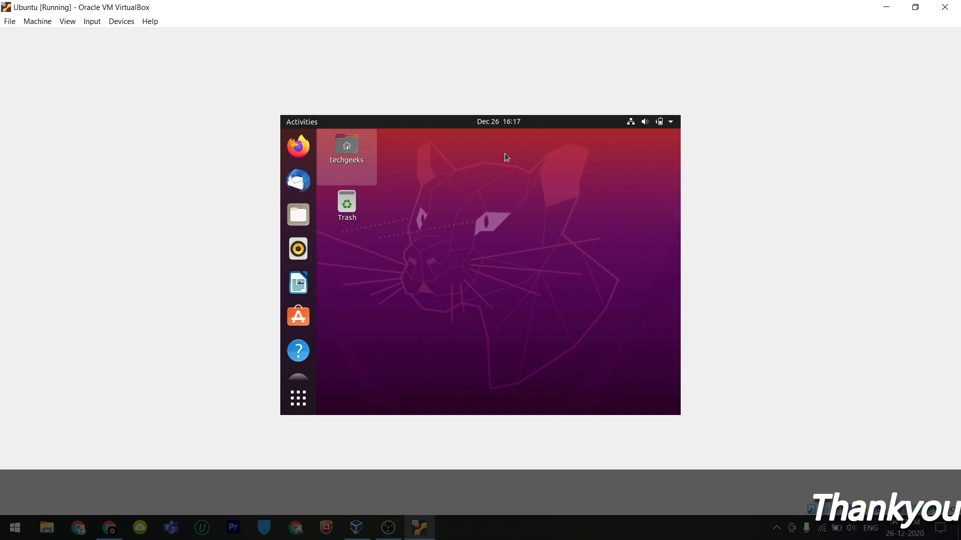
Restart Ubuntu in the virtual machine through its Power Off dialog
{"action": "left_click", "coordinate": [660, 122]}
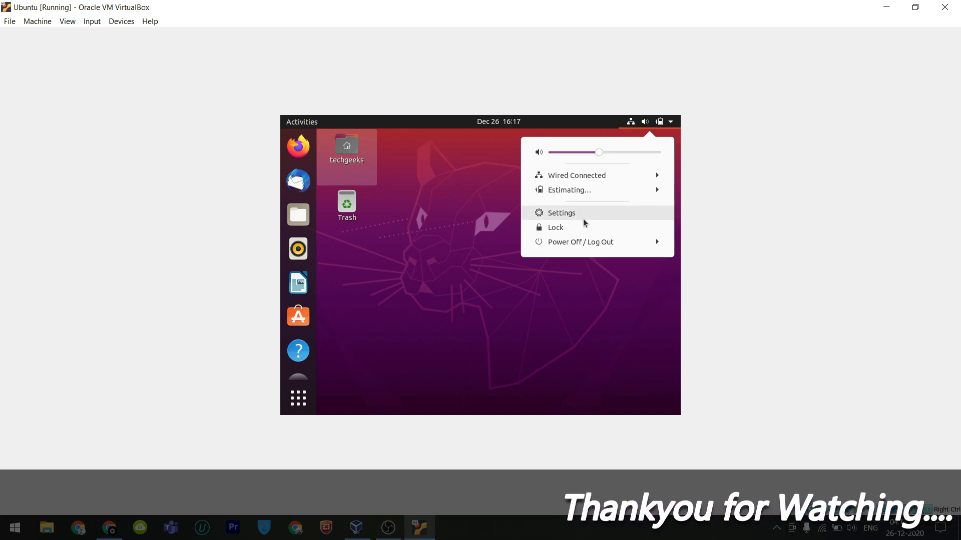
{"action": "left_click", "coordinate": [602, 243]}
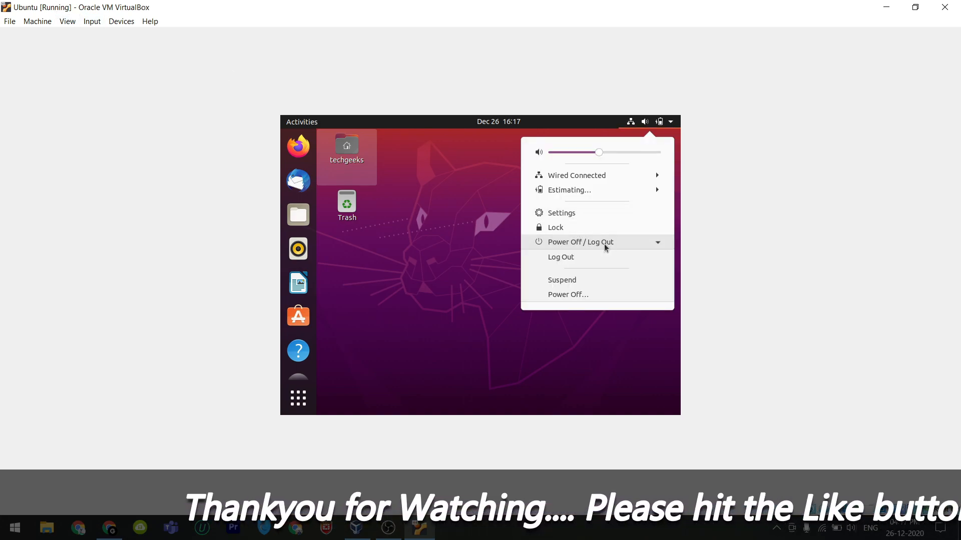
{"action": "left_click", "coordinate": [580, 301]}
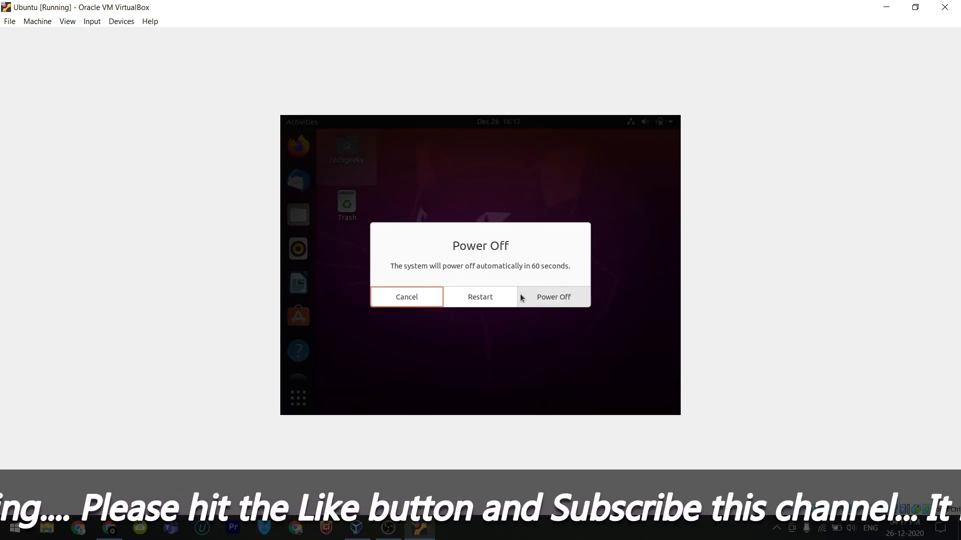
{"action": "left_click", "coordinate": [478, 298]}
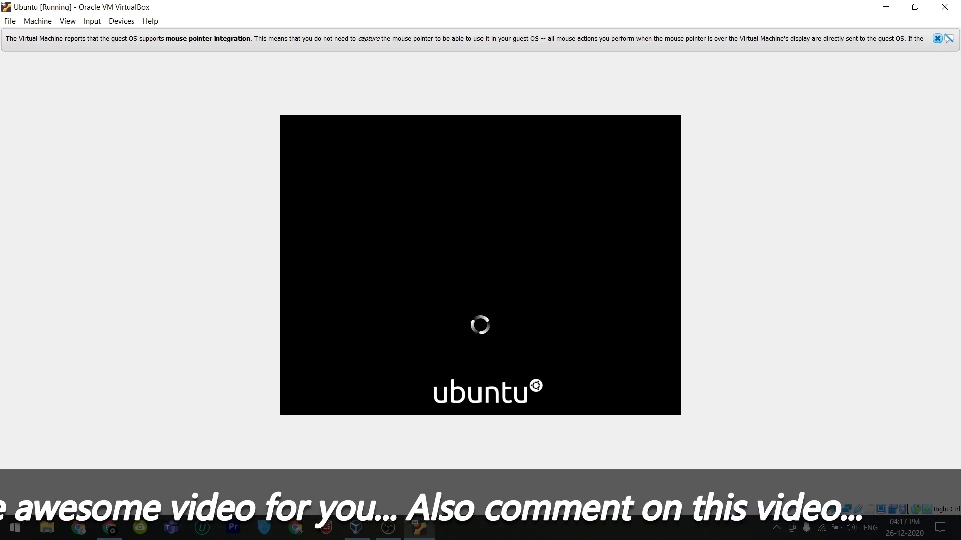
Log back in to the Ubuntu account with the account password and dismiss the mouse pointer integration notice
{"action": "left_click", "coordinate": [474, 265]}
{"action": "type", "text": "•••••••••"}
{"action": "key", "text": "Return"}
{"action": "left_click", "coordinate": [938, 39]}
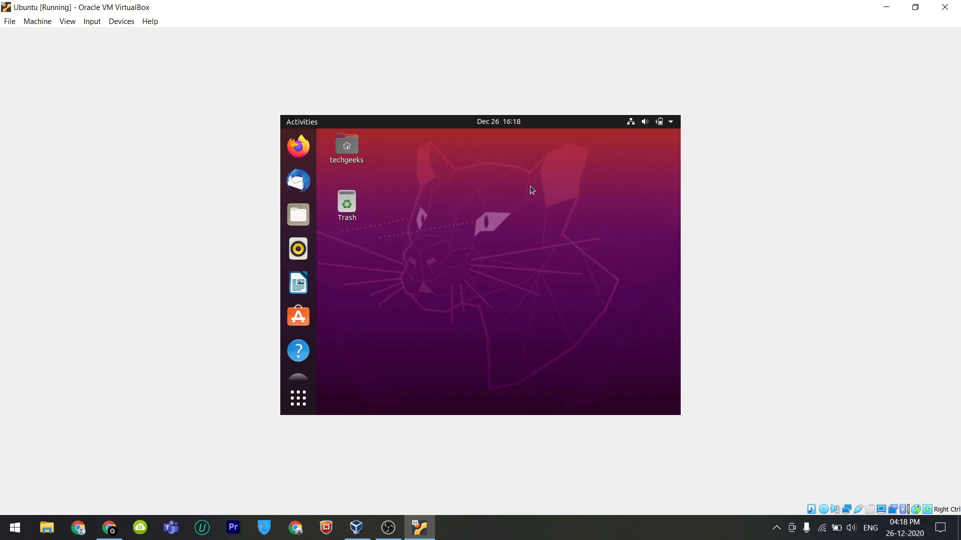
Switch the Ubuntu virtual machine's display to Full-screen Mode
{"action": "left_click", "coordinate": [92, 22]}
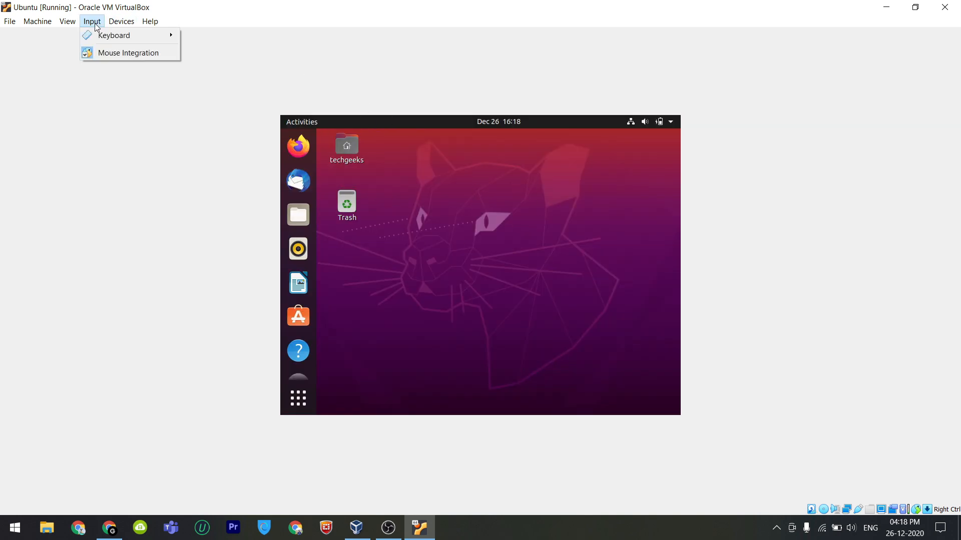
{"action": "left_click", "coordinate": [75, 23]}
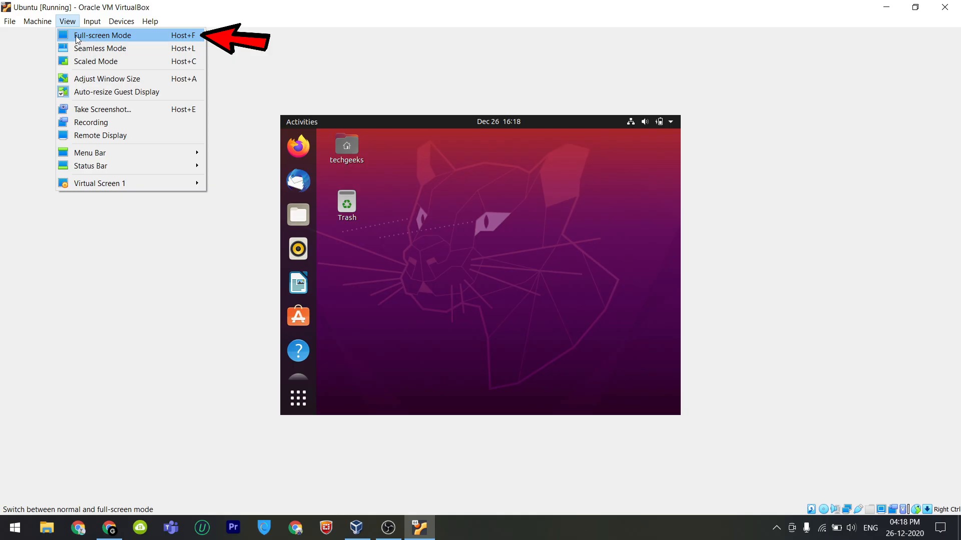
{"action": "left_click", "coordinate": [80, 36]}
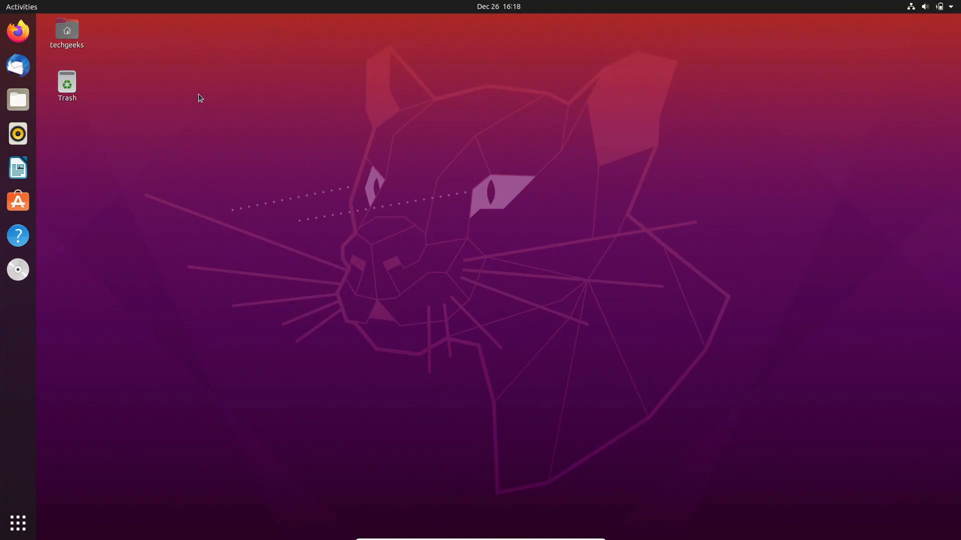
{"action": "right_click", "coordinate": [278, 95]}
{"action": "left_click", "coordinate": [491, 118]}
{"action": "right_click", "coordinate": [290, 90]}
{"action": "left_click", "coordinate": [436, 108]}
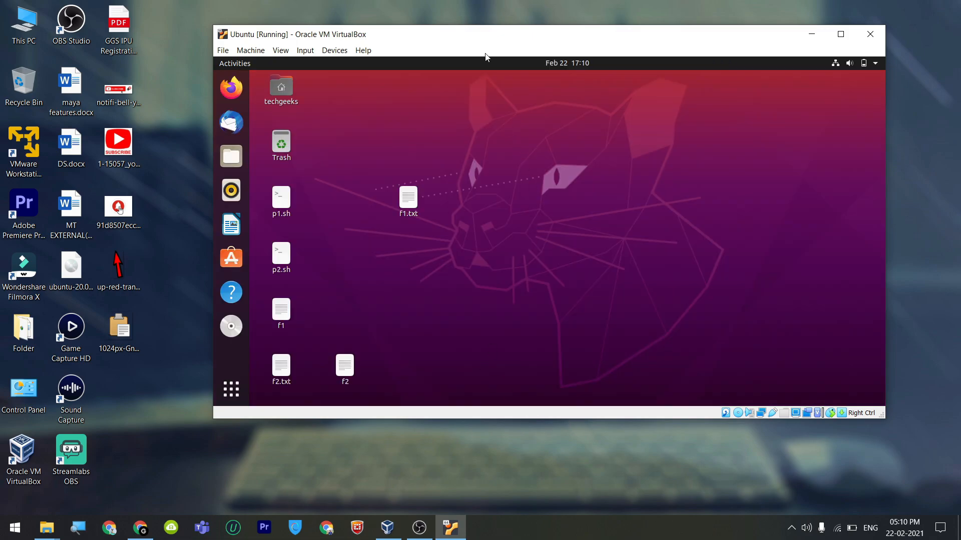
Move the virtual machine window on the Windows desktop, open This PC, and switch back to the Ubuntu virtual machine
{"action": "mouse_move", "coordinate": [484, 43]}
{"action": "left_mouse_down"}
{"action": "mouse_move", "coordinate": [523, 50]}
{"action": "mouse_move", "coordinate": [450, 103]}
{"action": "mouse_move", "coordinate": [439, 42]}
{"action": "mouse_move", "coordinate": [472, 37]}
{"action": "left_mouse_up"}
{"action": "double_click", "coordinate": [24, 23]}
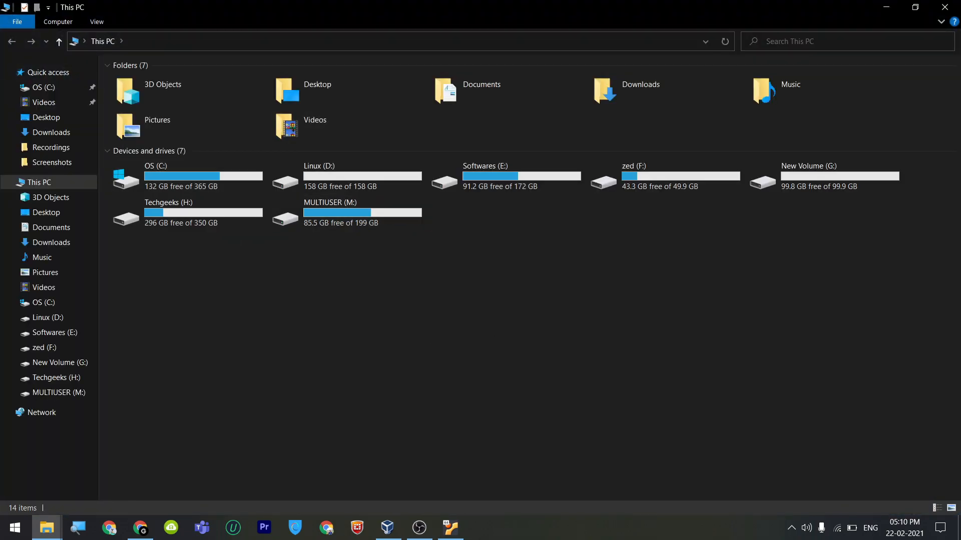
{"action": "left_click", "coordinate": [451, 528]}
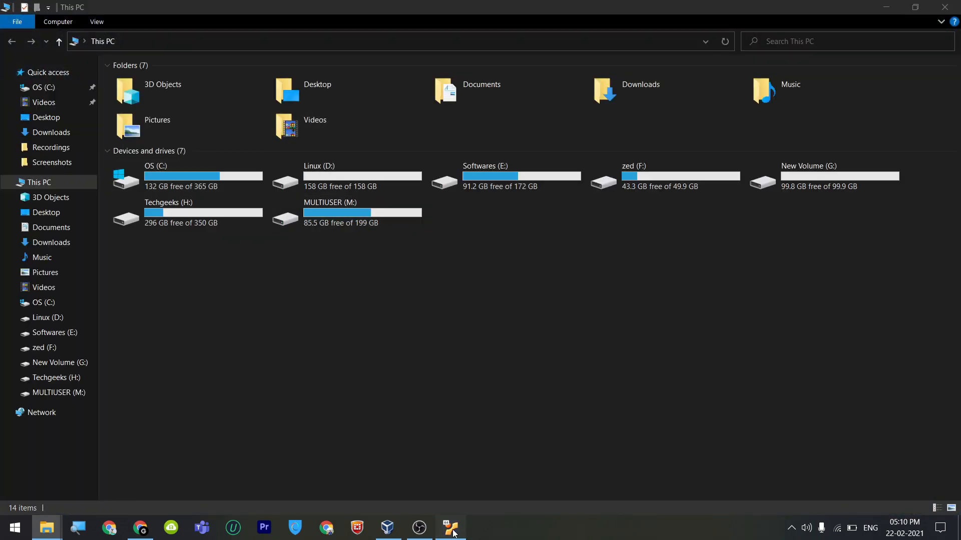
Launch Firefox in the Ubuntu virtual machine and open fast.com
{"action": "left_click", "coordinate": [281, 94]}
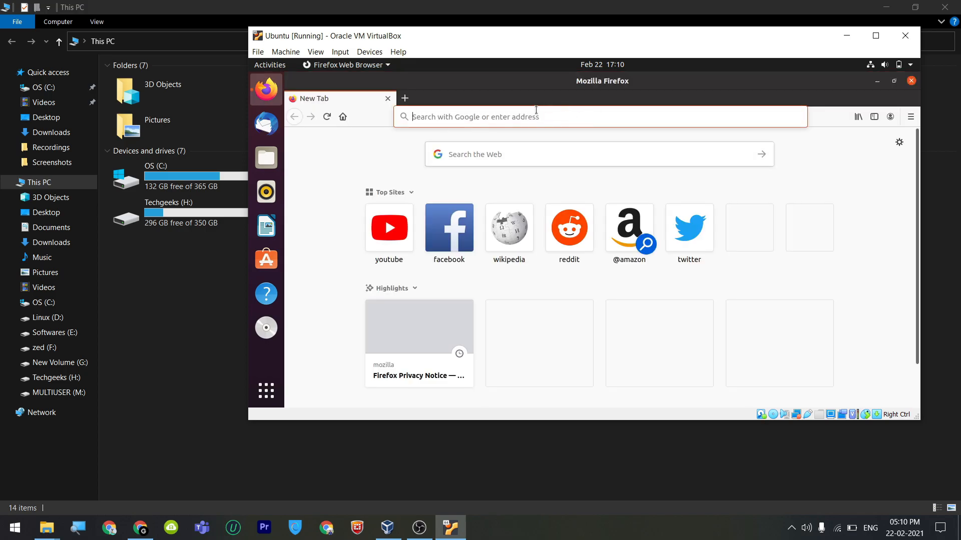
{"action": "type", "text": "fast.com"}
{"action": "key", "text": "Return"}
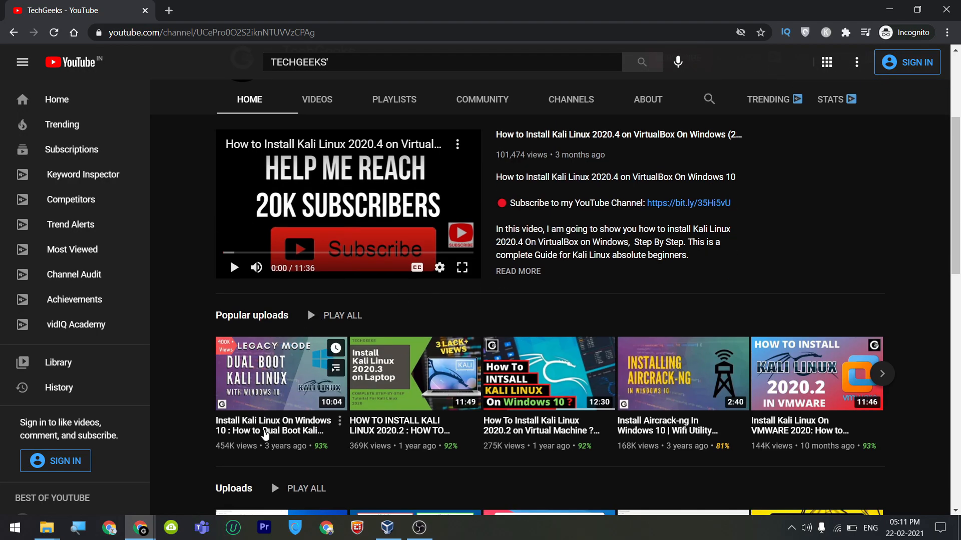
Look through the uploads, tutorials and playlists on the TechGeeks YouTube channel home page in Chrome
{"action": "scroll", "coordinate": [322, 389], "scroll_direction": "down", "scroll_amount": 3}
{"action": "scroll", "coordinate": [322, 390], "scroll_direction": "down", "scroll_amount": 4}
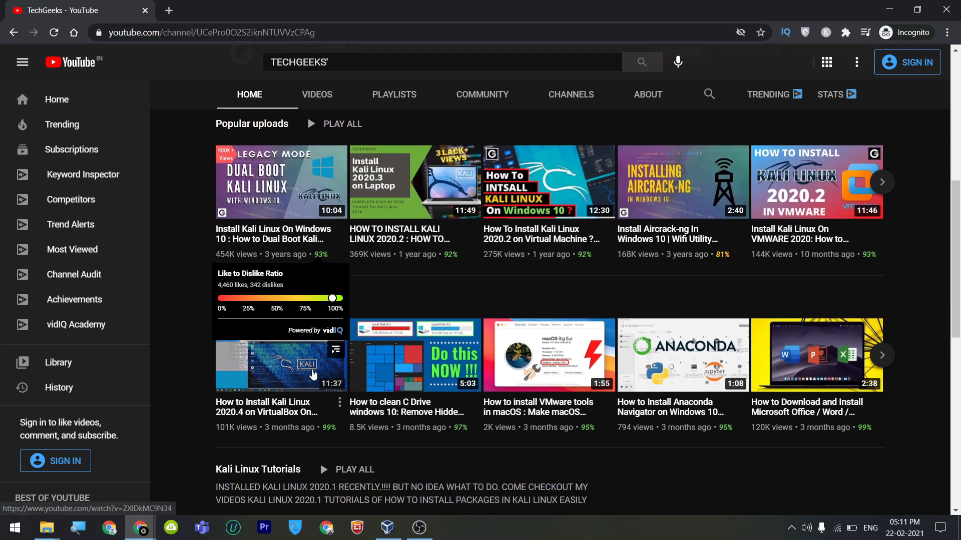
{"action": "scroll", "coordinate": [381, 435], "scroll_direction": "down", "scroll_amount": 3}
{"action": "scroll", "coordinate": [382, 435], "scroll_direction": "down", "scroll_amount": 3}
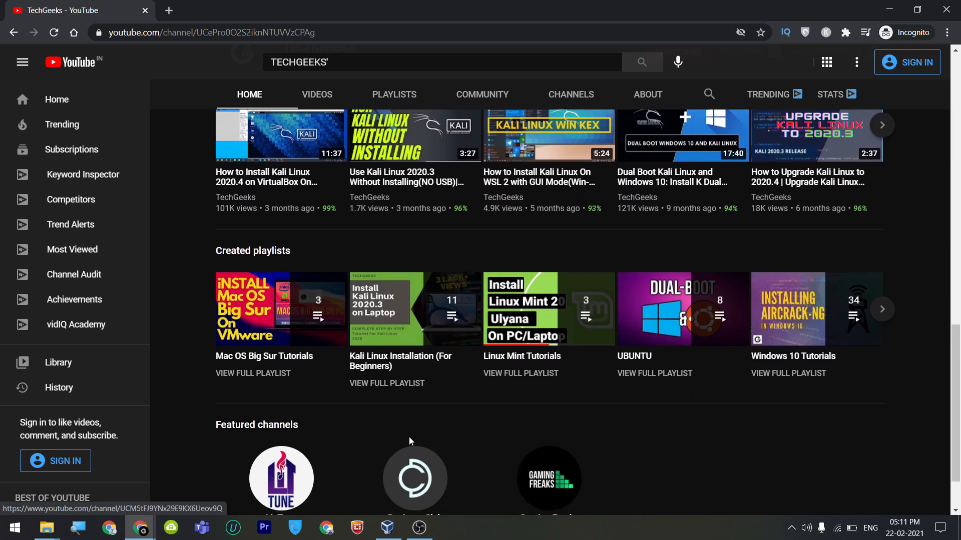
{"action": "scroll", "coordinate": [446, 365], "scroll_direction": "up", "scroll_amount": 6}
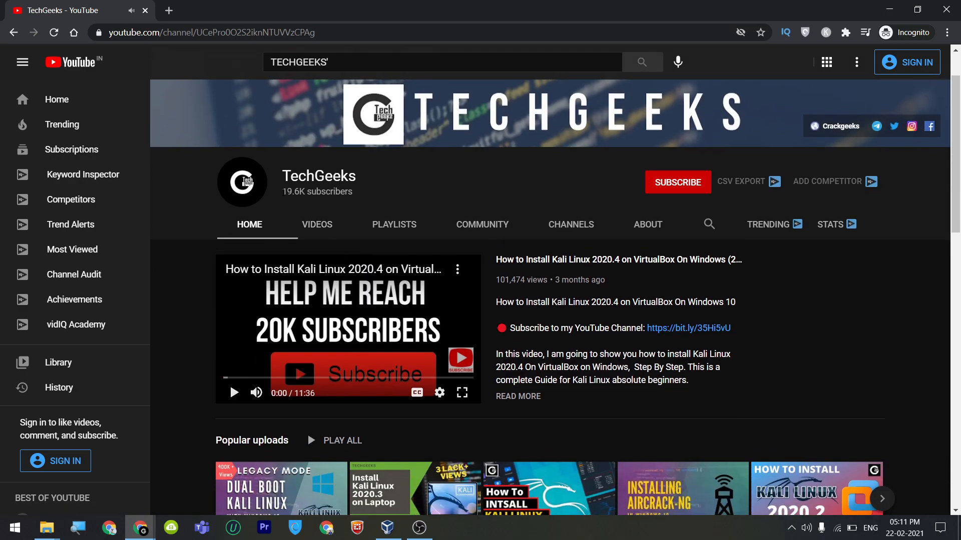
Highlight the TechGeeks channel's subscriber count, try to subscribe to the channel, and dismiss the sign-in request
{"action": "left_click_drag", "start_coordinate": [282, 191], "coordinate": [353, 192]}
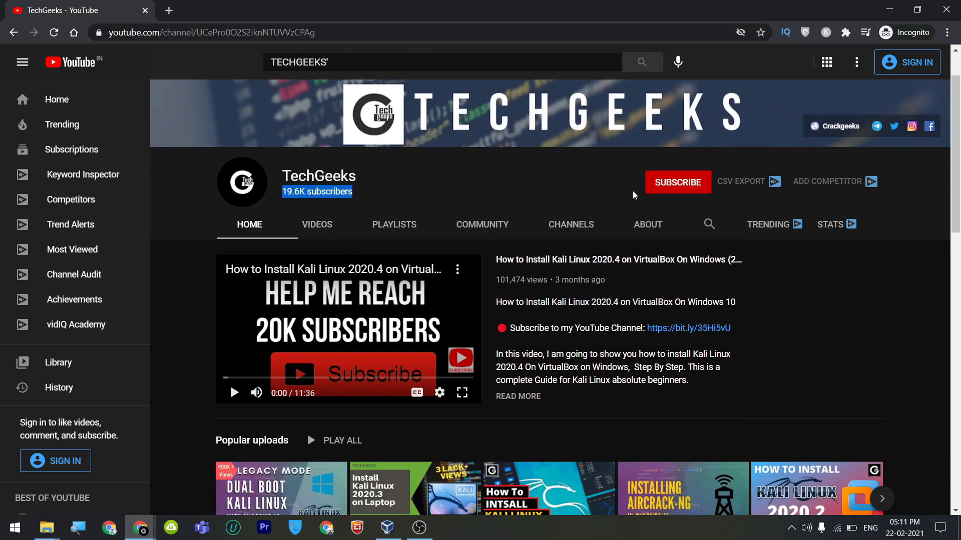
{"action": "left_click", "coordinate": [670, 187]}
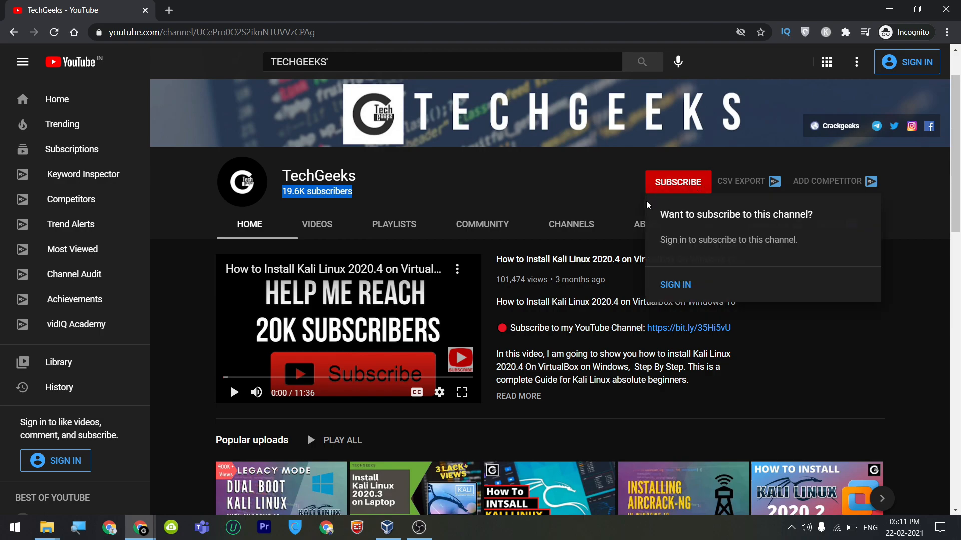
{"action": "left_click", "coordinate": [805, 350]}
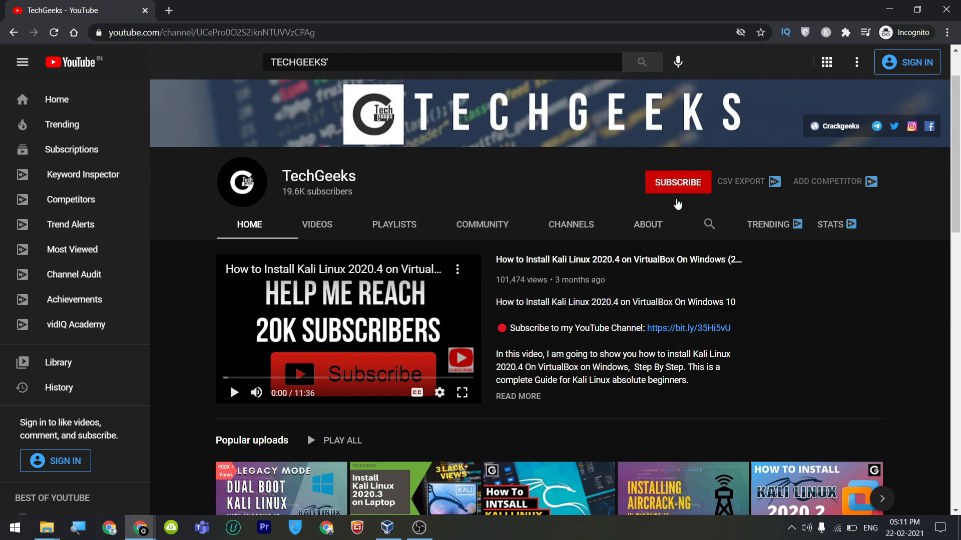